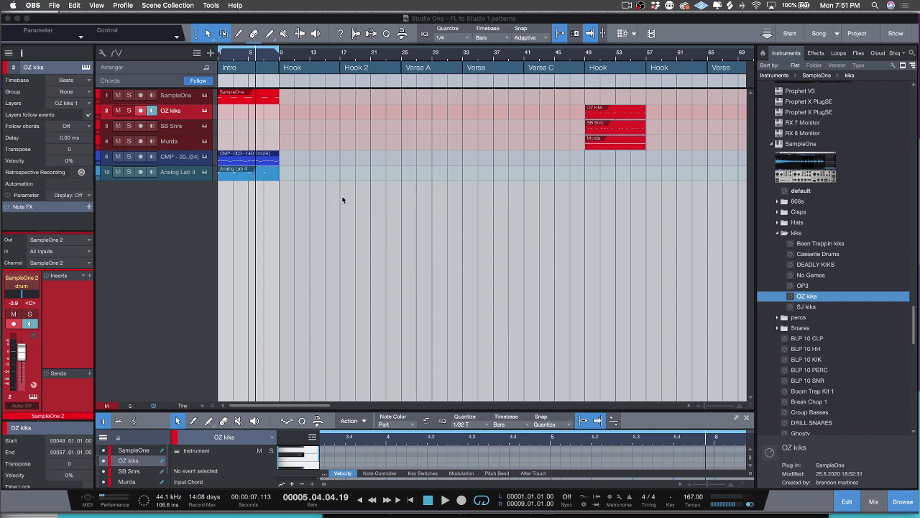
# Shift the three Hook drum parts along the timeline and enlarge the editor to inspect kick notes and velocities
pyautogui.moveTo(678, 150); pyautogui.dragTo(239, 103)
pyautogui.moveTo(529, 411); pyautogui.dragTo(495, 214)
pyautogui.hscroll(5, 366, 374)
pyautogui.hscroll(-5, 366, 374)
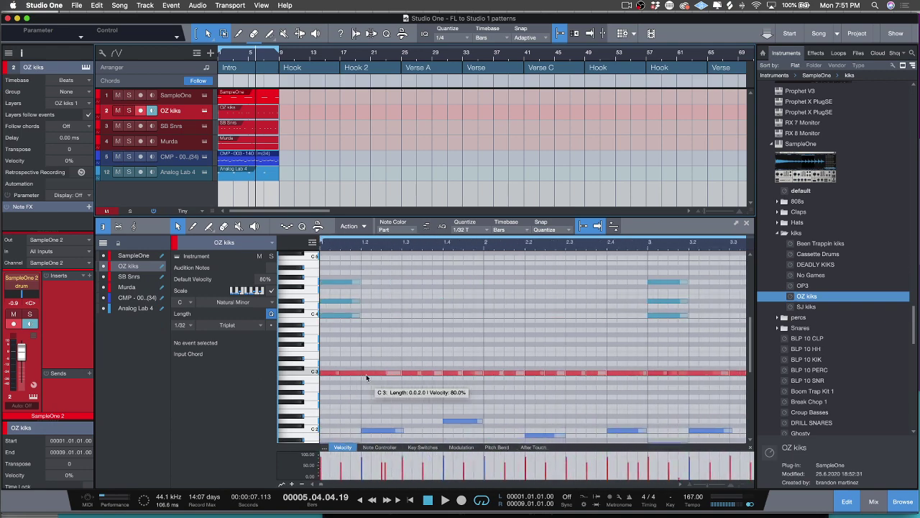
pyautogui.hscroll(5, 489, 375)
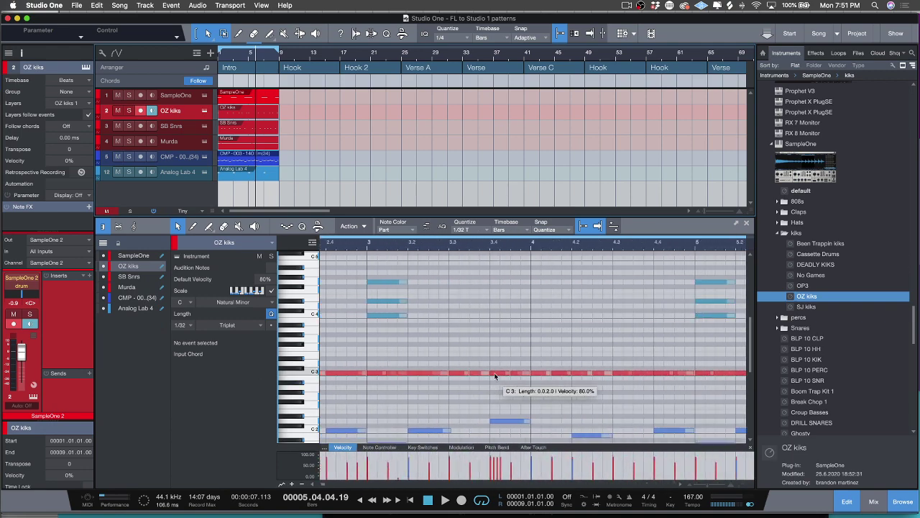
pyautogui.hscroll(8, 494, 376)
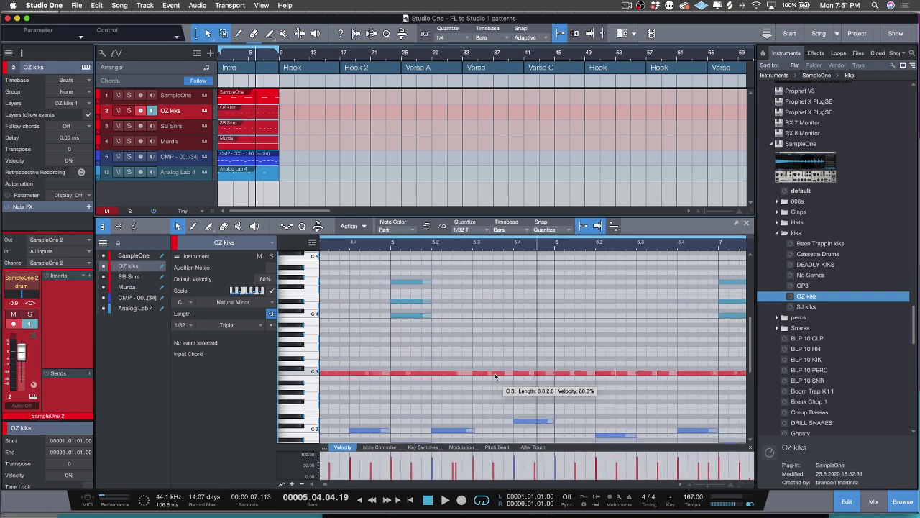
pyautogui.hscroll(-10, 494, 375)
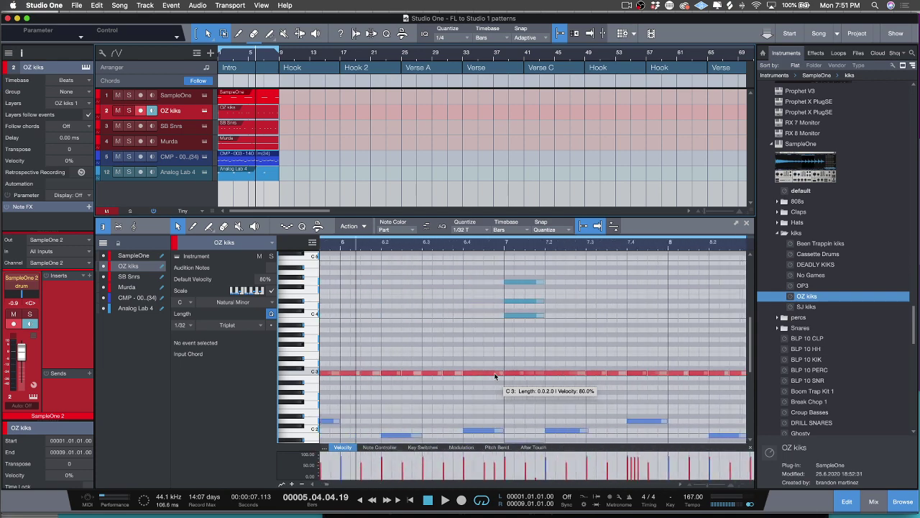
# Move the Hook drum parts to bar 57, then select the SB Snrs, Murda and Intro drum parts
pyautogui.moveTo(248, 119); pyautogui.dragTo(671, 114)
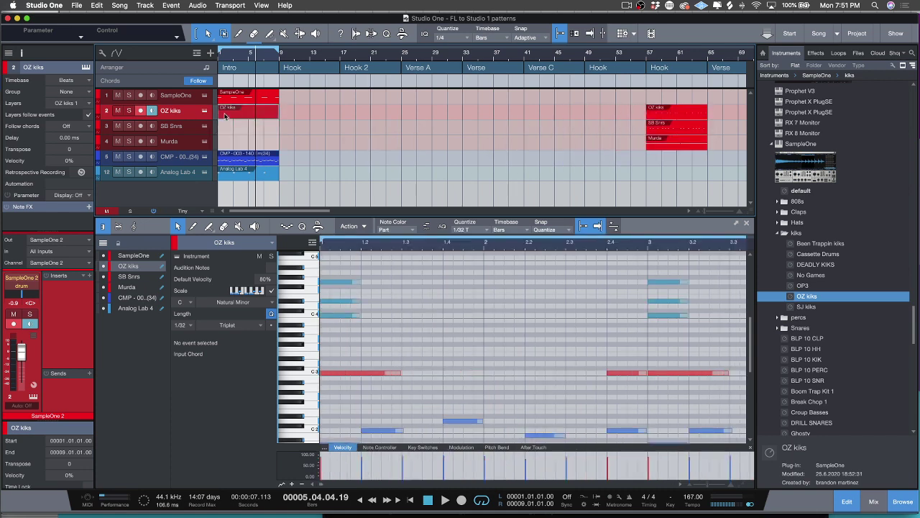
pyautogui.click(226, 129)
pyautogui.click(230, 144)
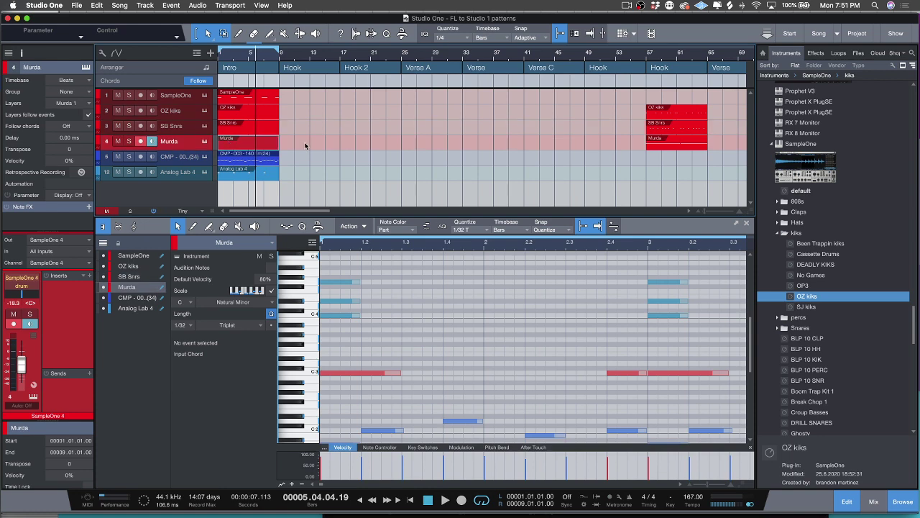
pyautogui.moveTo(300, 147); pyautogui.dragTo(234, 114)
# Convert the selected OZ kiks intro part to a pattern with Instrument Parts > Convert Part to Pattern
pyautogui.rightClick(236, 114)
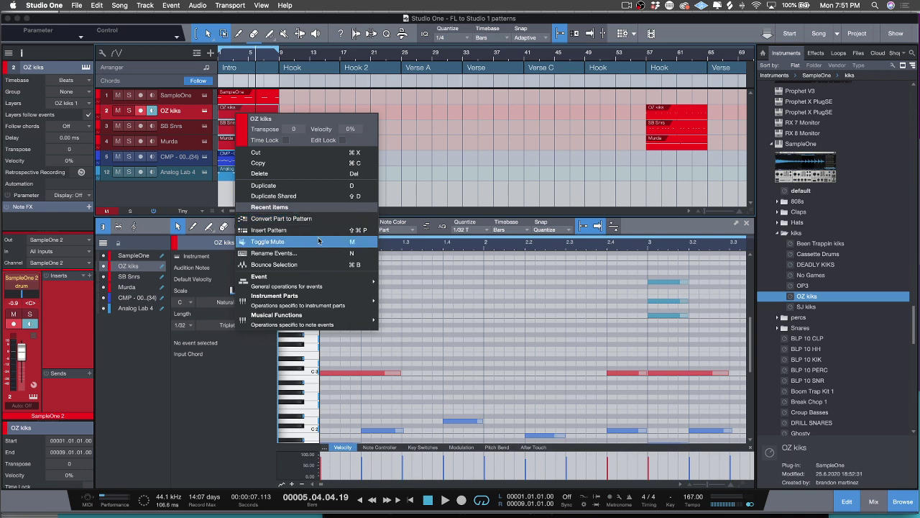
pyautogui.moveTo(367, 287)
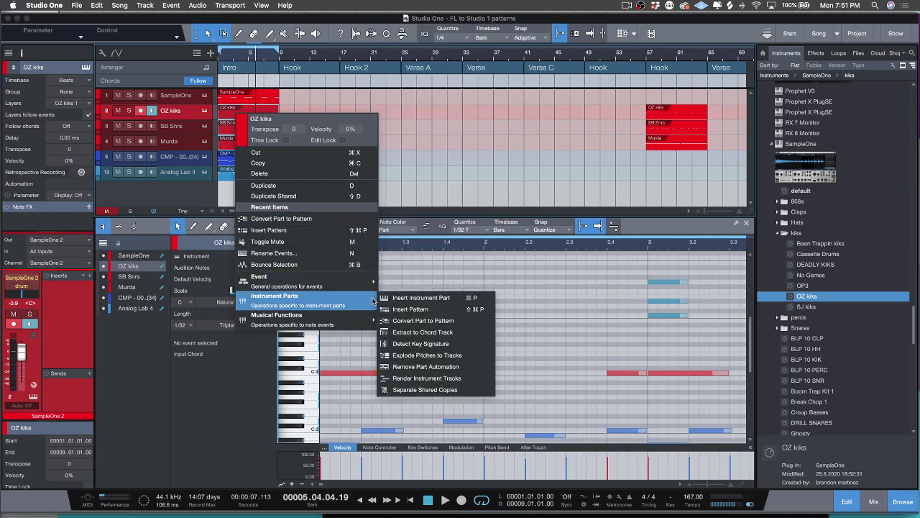
pyautogui.click(436, 321)
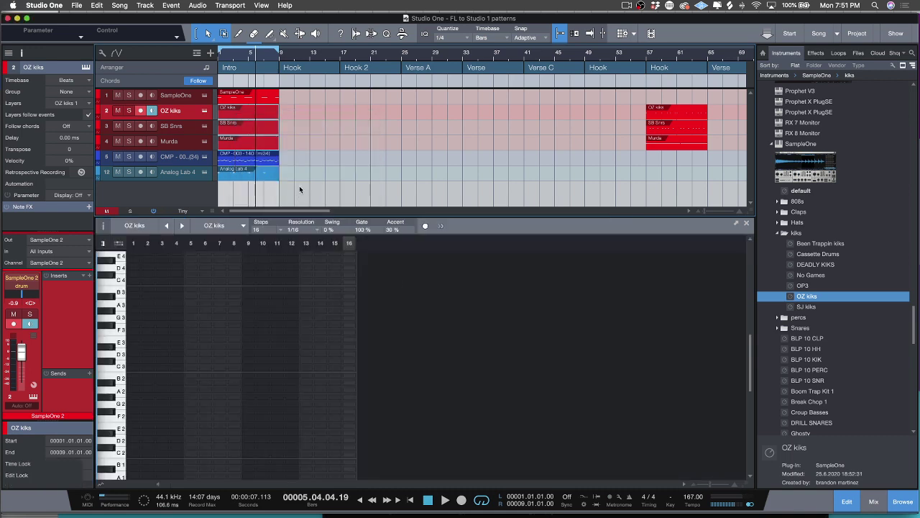
# Open the SB Snrs pattern in the editor and switch it to Drum Mode rows
pyautogui.click(266, 130)
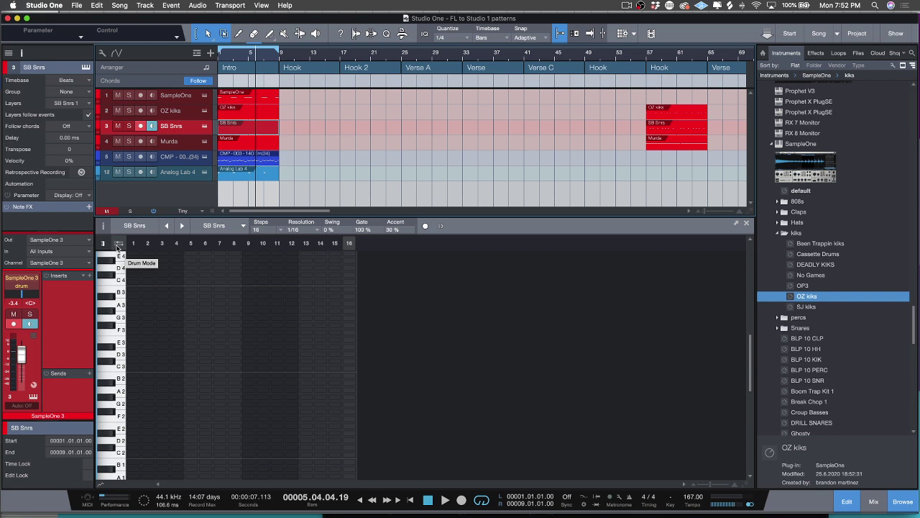
pyautogui.click(120, 244)
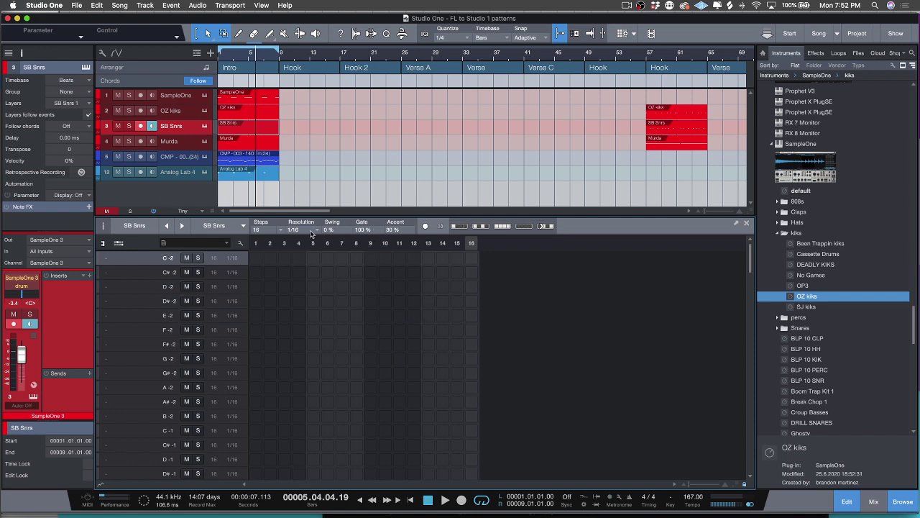
# Set the SB Snrs pattern length to 64 steps and scroll the note rows down to C 3
pyautogui.click(280, 231)
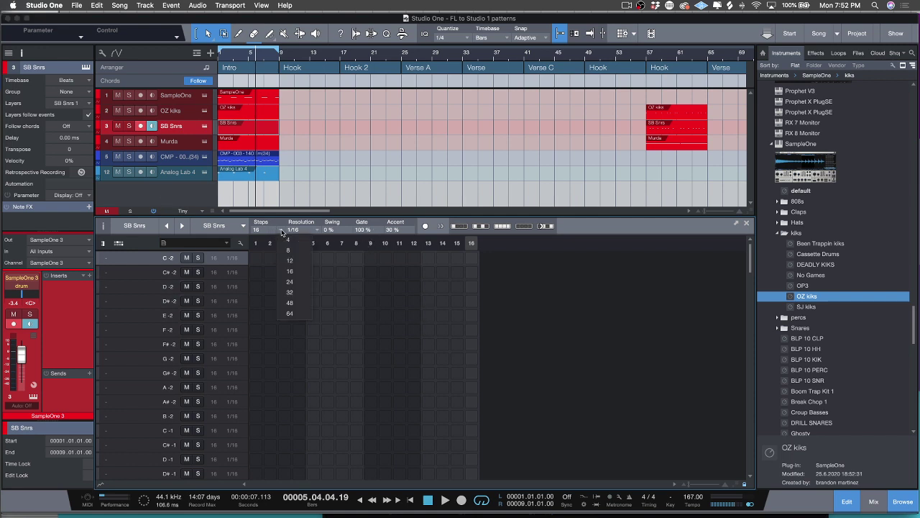
pyautogui.click(293, 313)
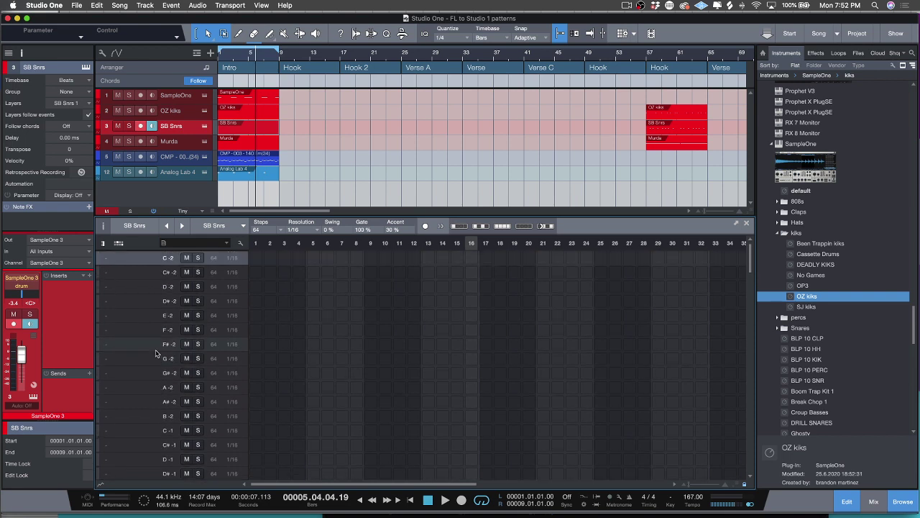
pyautogui.scroll(-10, 156, 353)
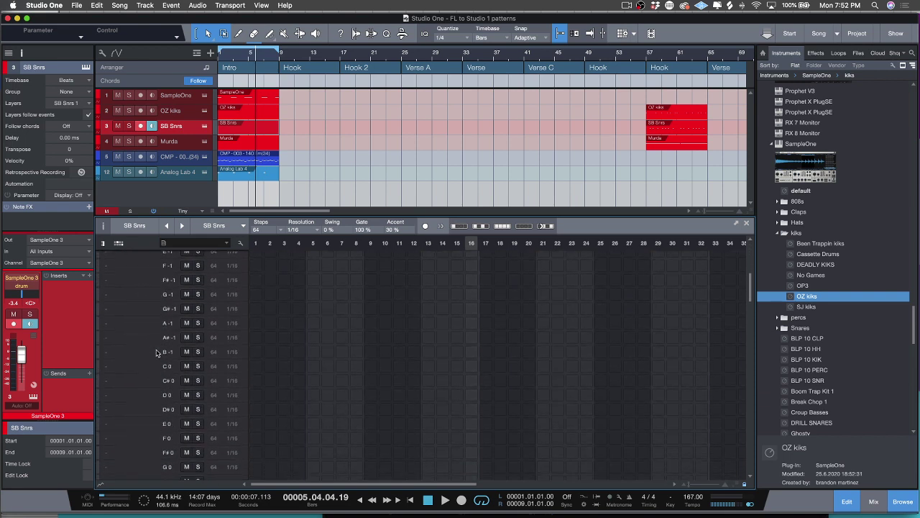
pyautogui.scroll(-5, 156, 352)
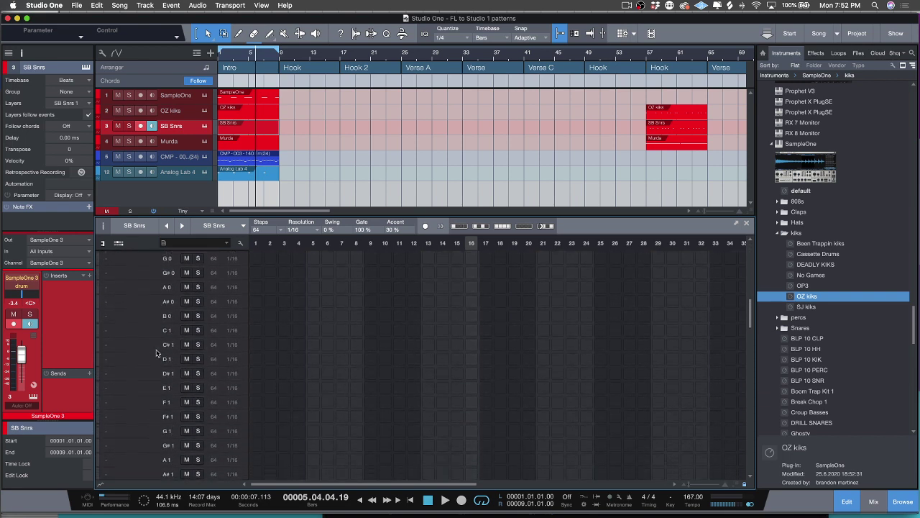
pyautogui.scroll(-9, 156, 352)
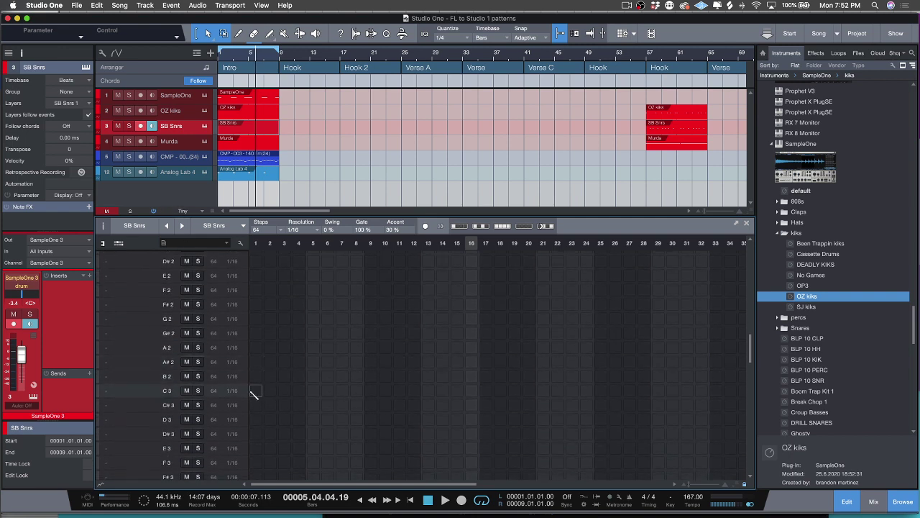
# Audition the C 3 sound and add snare hits on steps 9, 25, 41 and 57
pyautogui.click(172, 394)
pyautogui.click(172, 394)
pyautogui.click(173, 394)
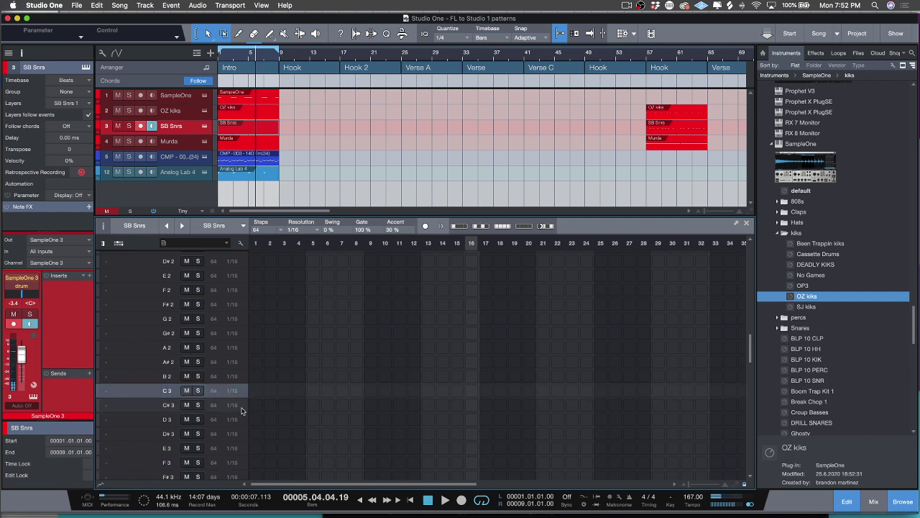
pyautogui.click(369, 391)
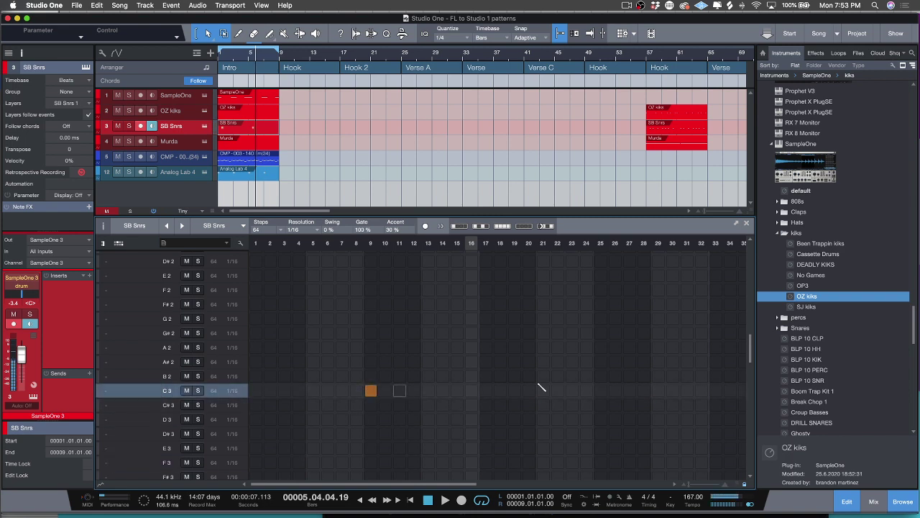
pyautogui.click(603, 391)
pyautogui.hscroll(10, 640, 388)
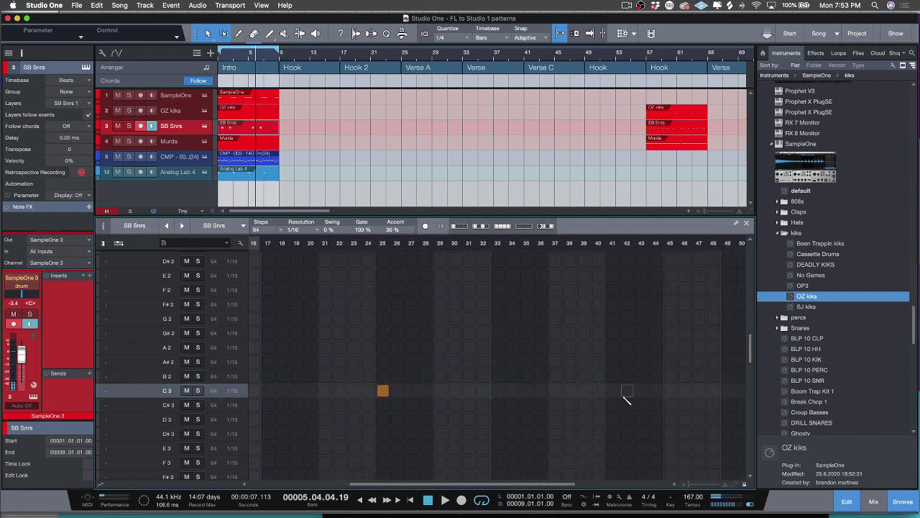
pyautogui.click(613, 390)
pyautogui.hscroll(4, 633, 396)
pyautogui.hscroll(4, 640, 398)
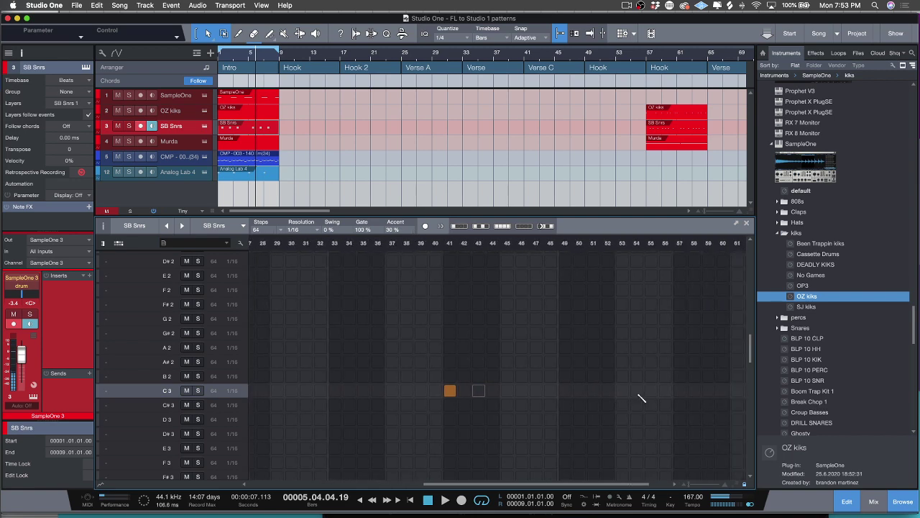
pyautogui.click(639, 390)
# Return to the song start and play back the SB Snrs pattern, then stop
pyautogui.press('Home')
pyautogui.press('space')
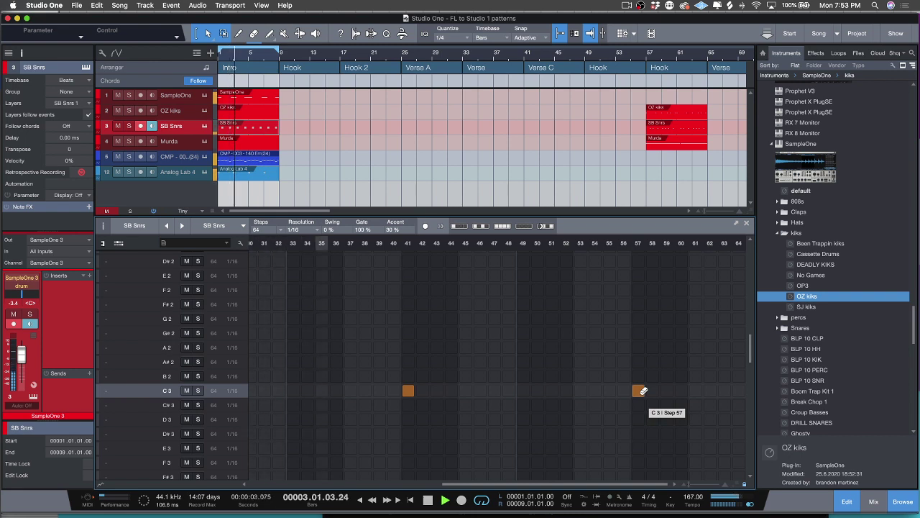
pyautogui.press('space')
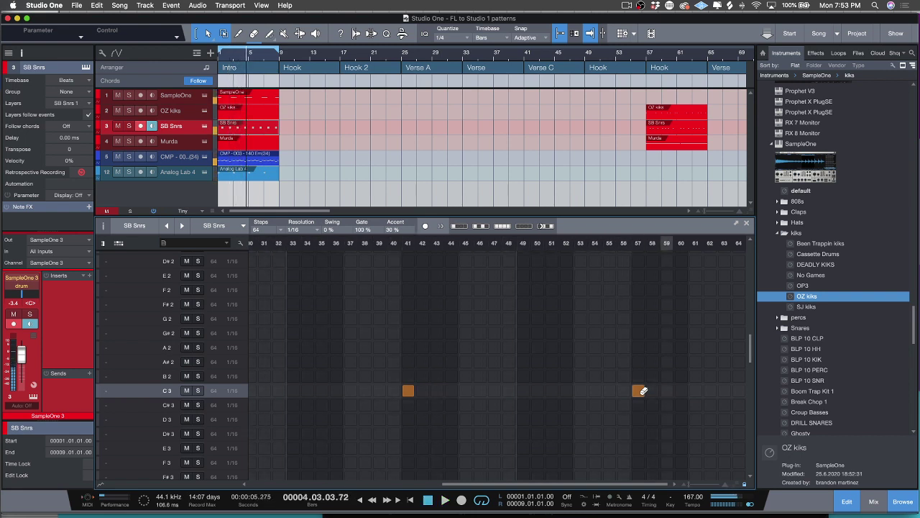
# Open the OZ kiks pattern, set it to 32 steps at 1/16, and enable Drum Mode
pyautogui.click(263, 113)
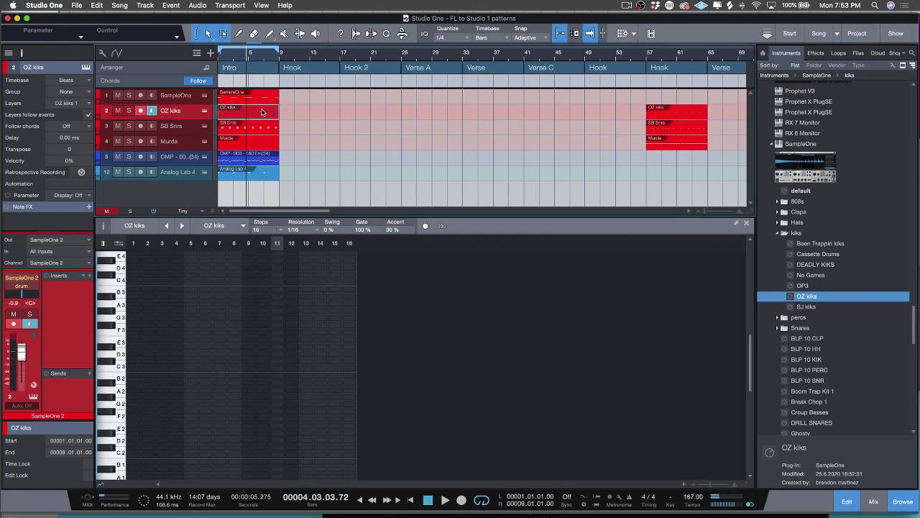
pyautogui.click(280, 230)
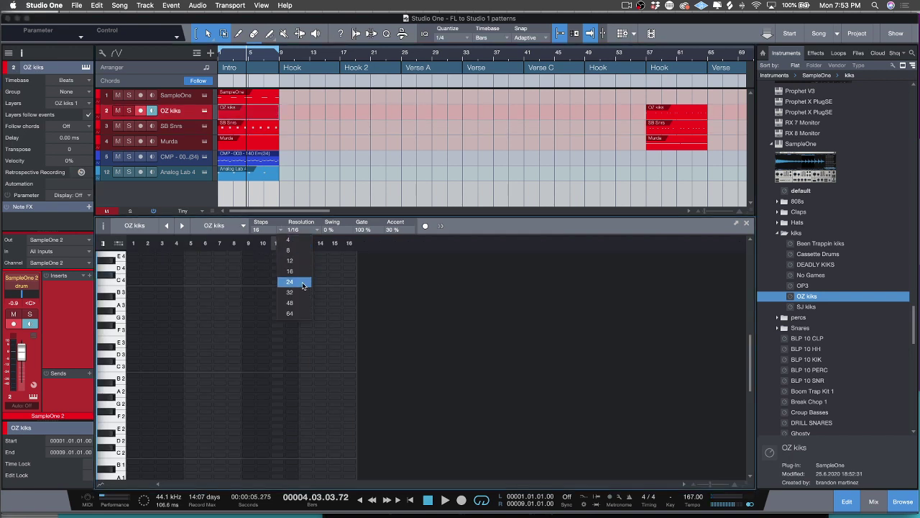
pyautogui.click(301, 291)
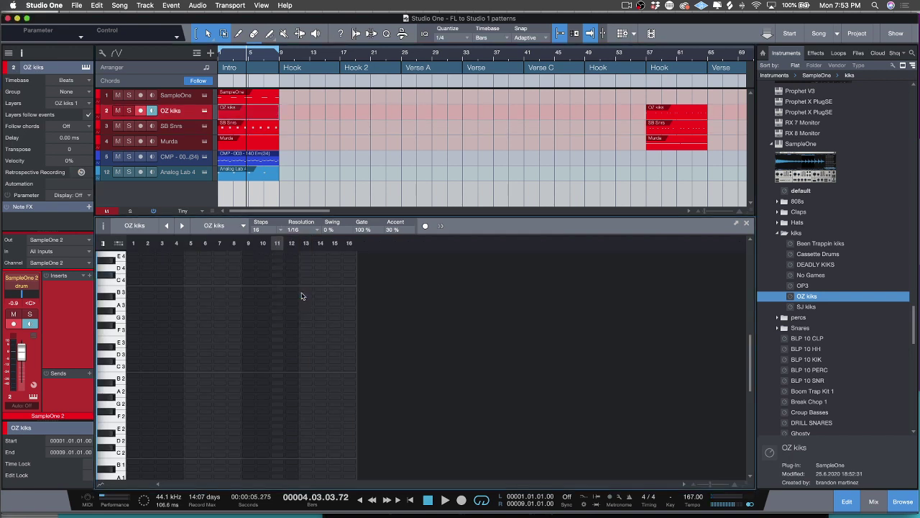
pyautogui.click(317, 230)
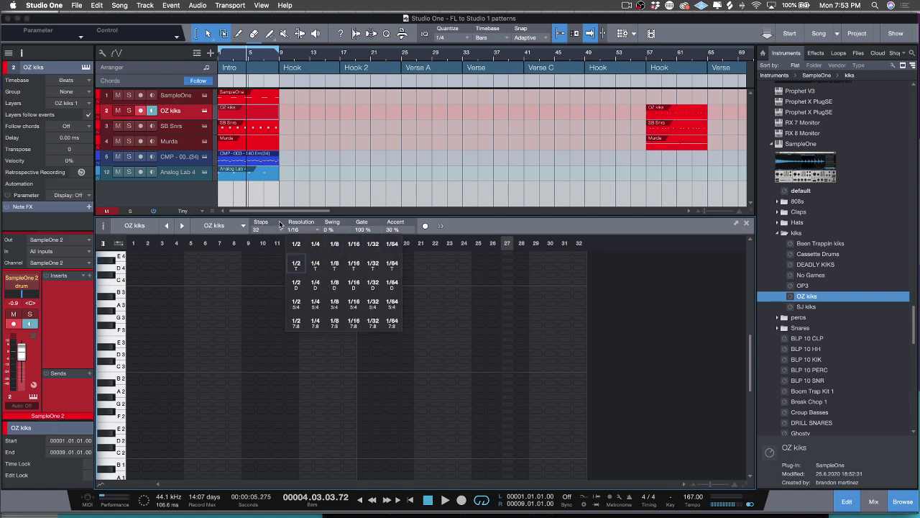
pyautogui.click(119, 243)
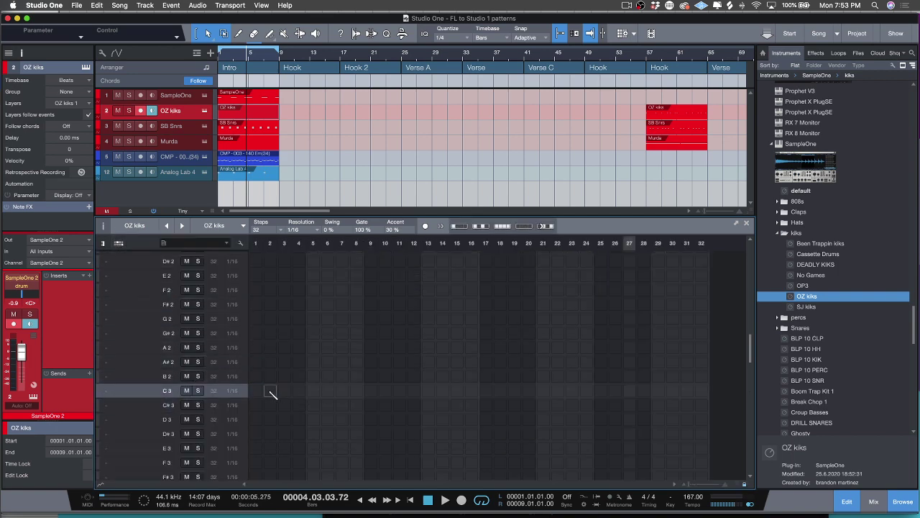
# Program C3 kick hits on steps 1, 21 and 29, removing a stray hit on step 31
pyautogui.click(257, 390)
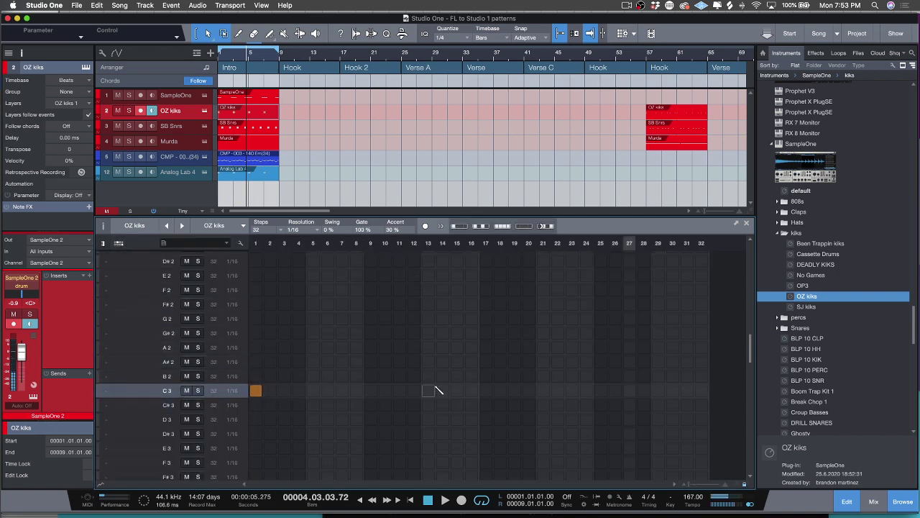
pyautogui.press('space')
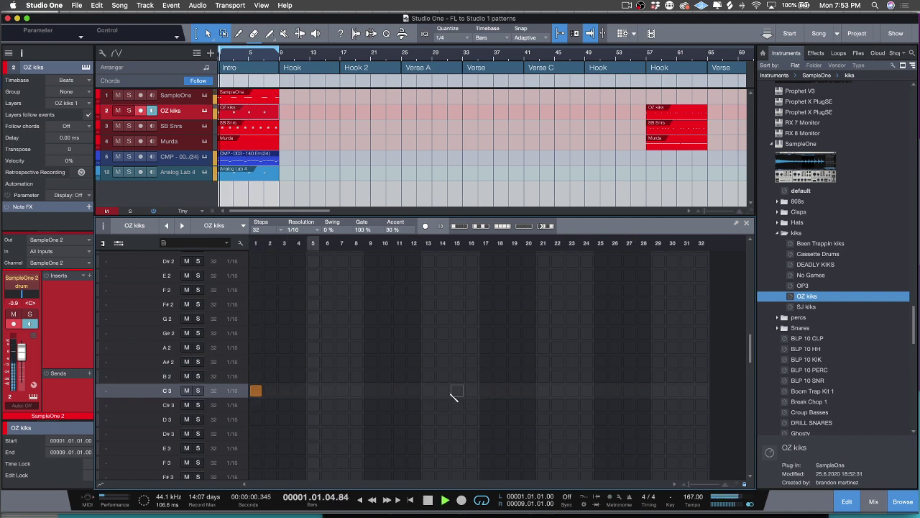
pyautogui.click(543, 391)
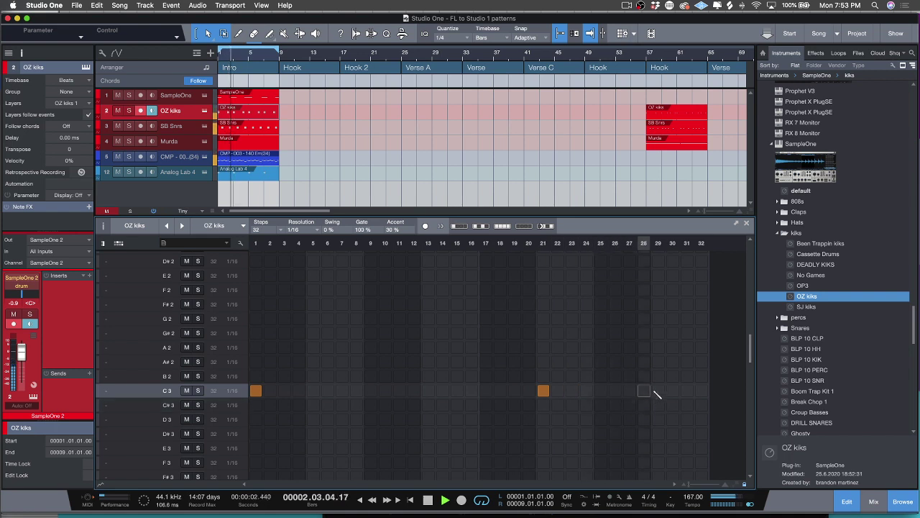
pyautogui.click(684, 390)
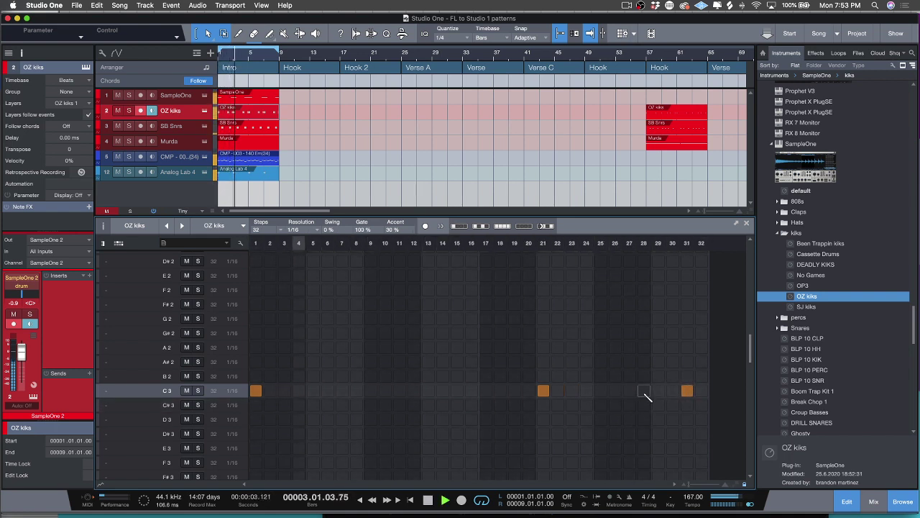
pyautogui.rightClick(686, 392)
pyautogui.click(686, 392)
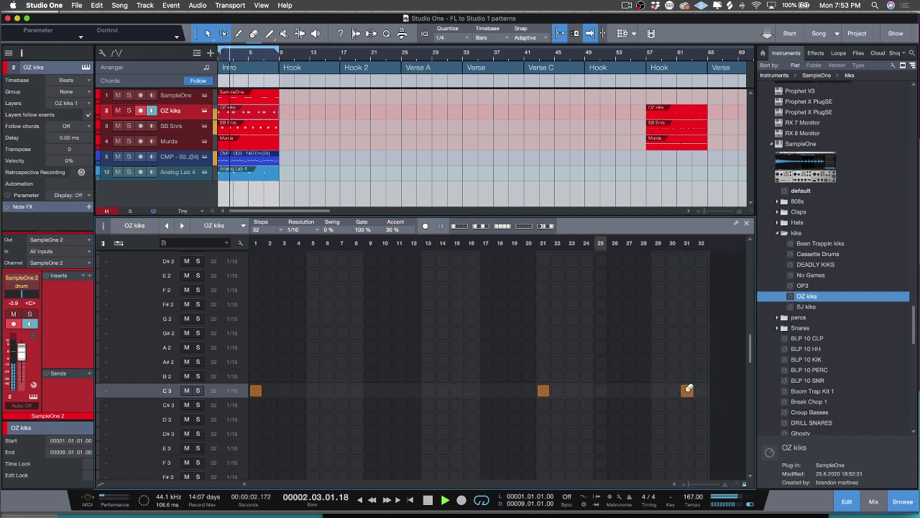
pyautogui.click(686, 391)
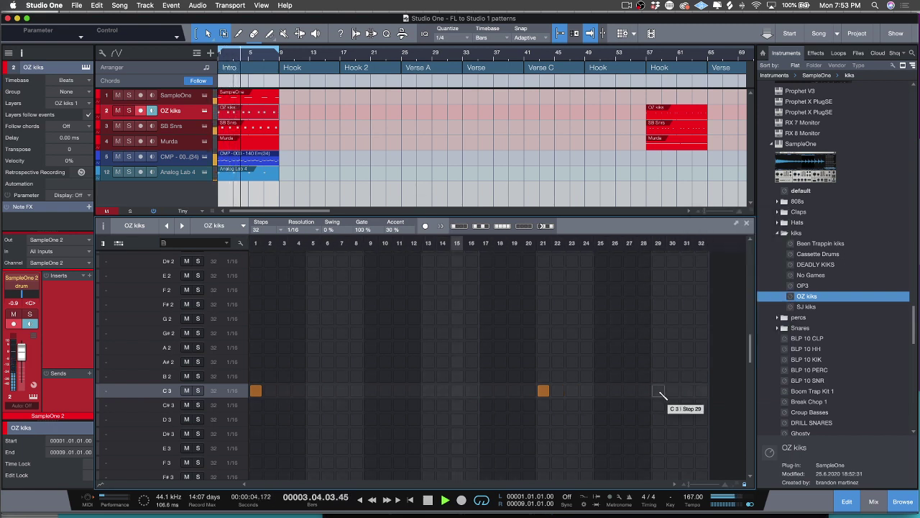
pyautogui.click(658, 391)
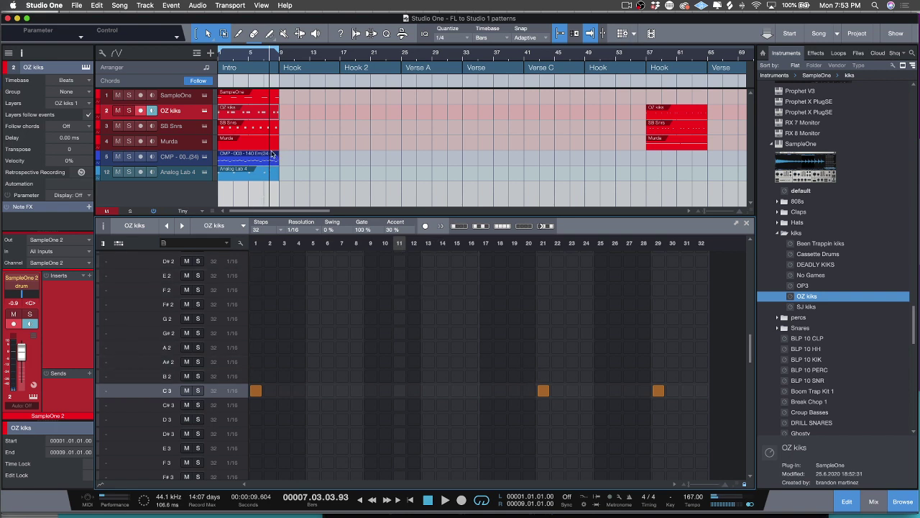
# Lengthen OZ kiks to 64 steps and add C3 kicks on steps 33 and 45
pyautogui.click(279, 231)
pyautogui.click(291, 314)
pyautogui.hscroll(10, 518, 343)
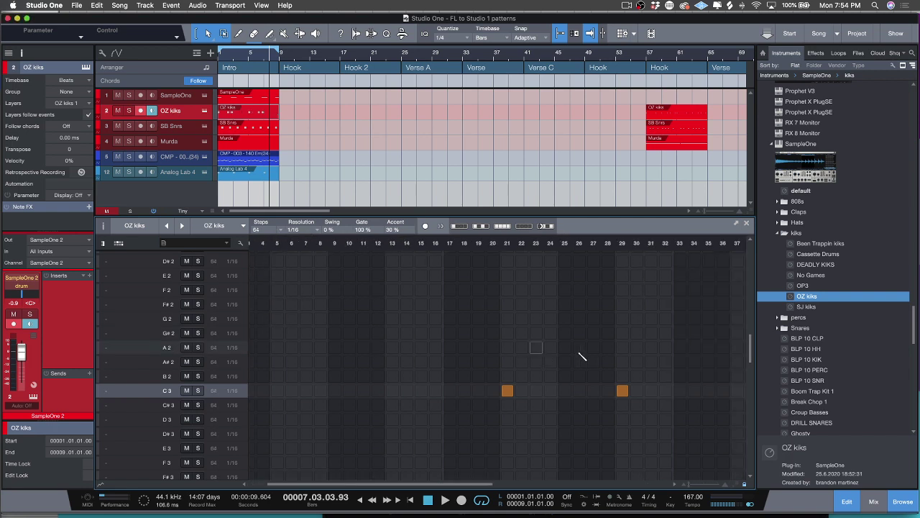
pyautogui.click(372, 390)
pyautogui.click(545, 391)
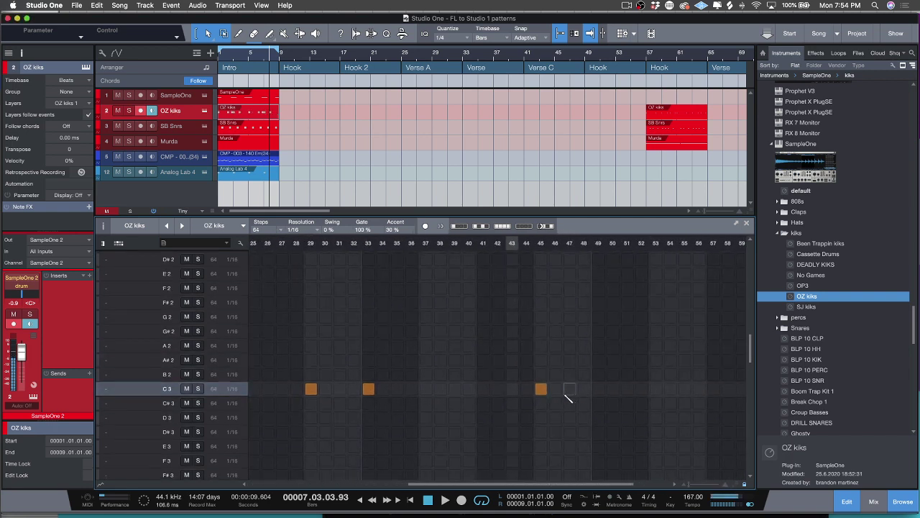
pyautogui.press('space')
# Add C3 kicks on steps 51–53, 55 and 63, then play the pattern back
pyautogui.hscroll(3, 668, 400)
pyautogui.click(580, 389)
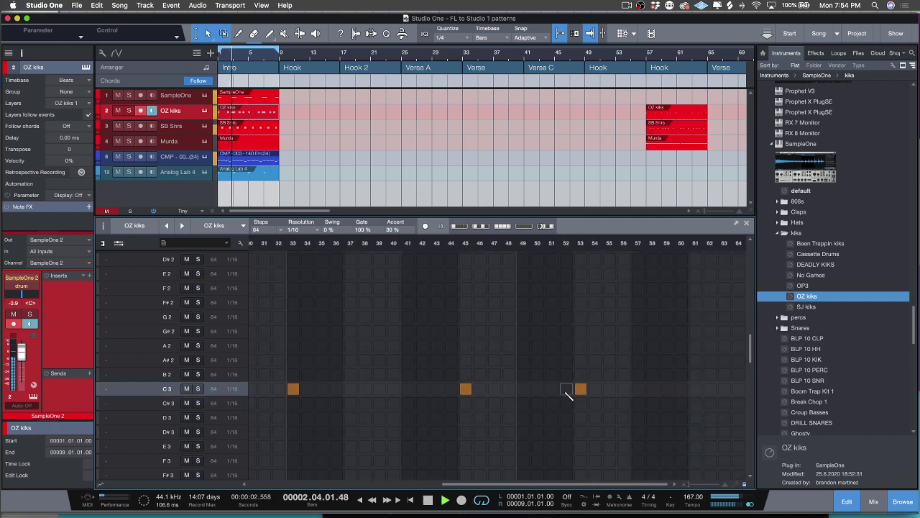
pyautogui.moveTo(552, 388); pyautogui.dragTo(566, 389)
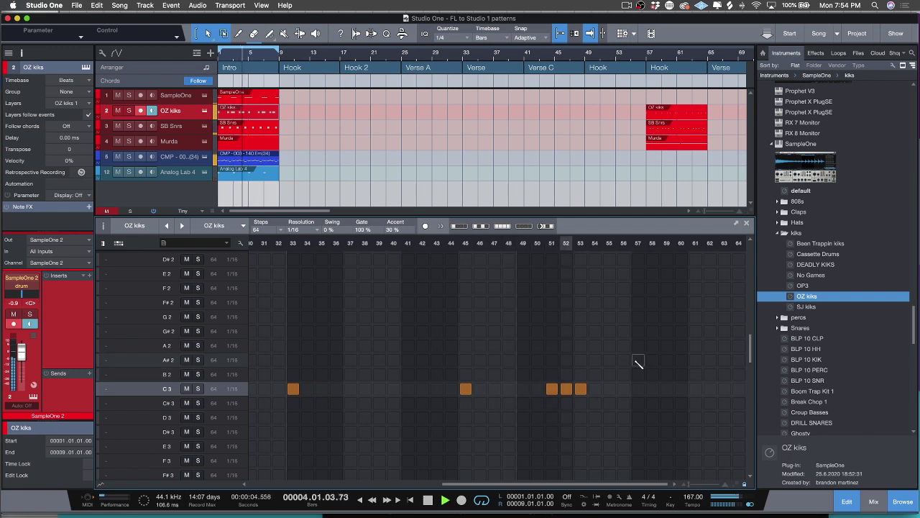
pyautogui.click(609, 389)
pyautogui.click(724, 389)
pyautogui.press('space')
pyautogui.press('space')
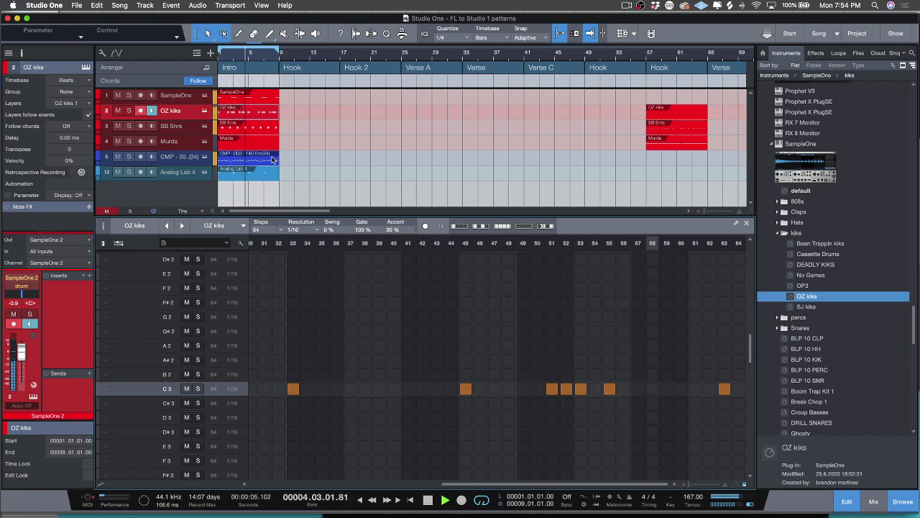
pyautogui.press('space')
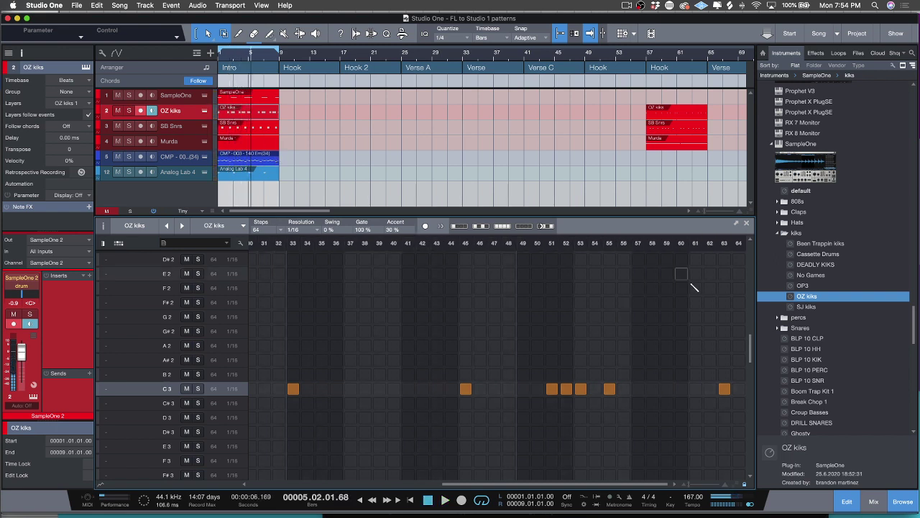
pyautogui.hscroll(-10, 388, 291)
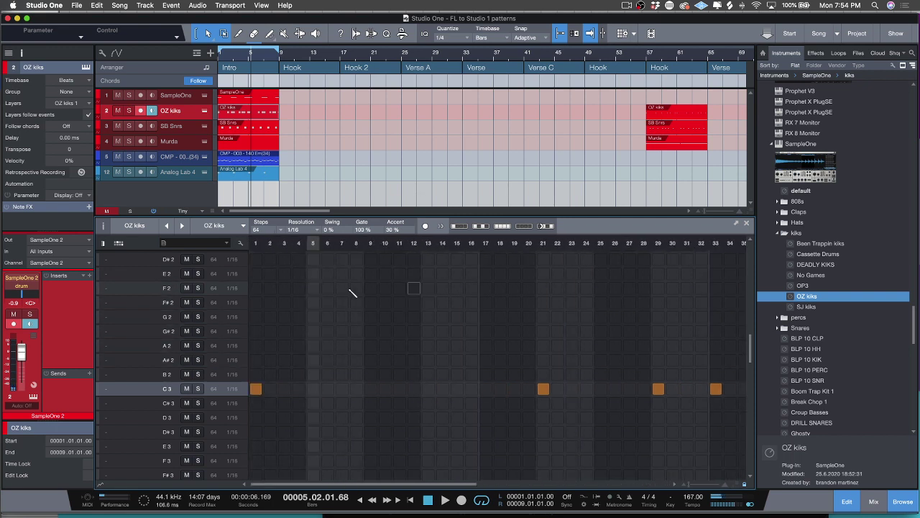
# Show the Murda pattern as drum rows, set 32 steps, fill every second C3 step, and play it
pyautogui.click(231, 143)
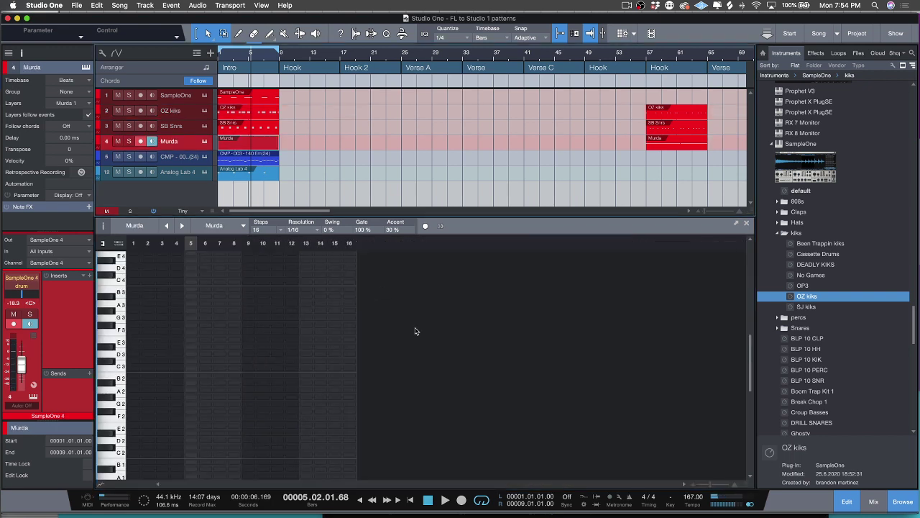
pyautogui.click(119, 242)
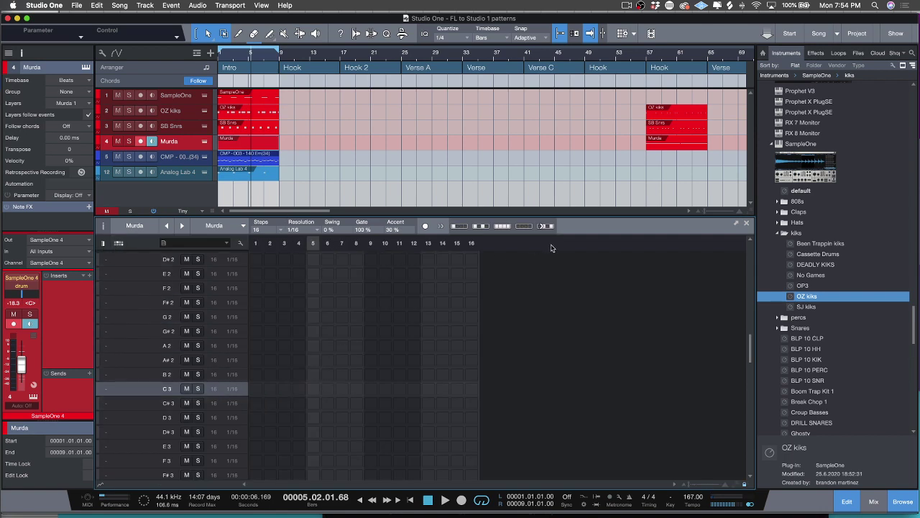
pyautogui.click(282, 230)
pyautogui.click(294, 298)
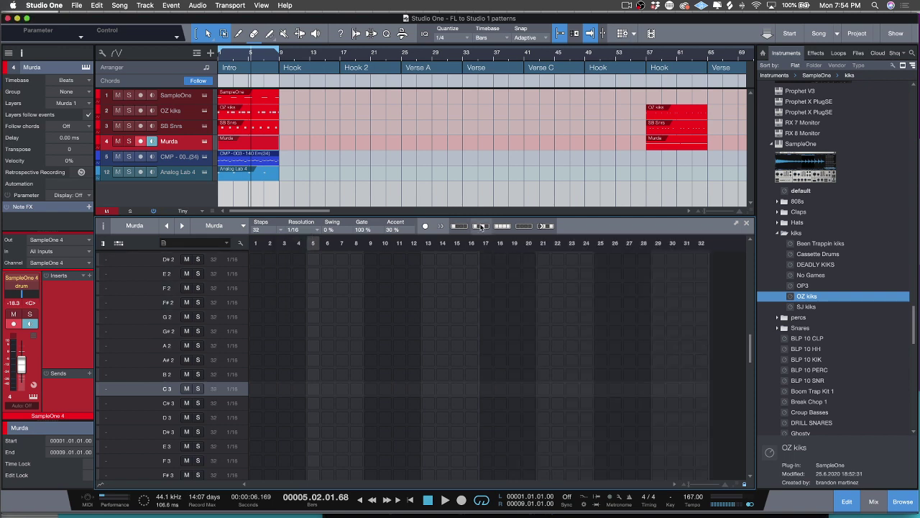
pyautogui.click(481, 227)
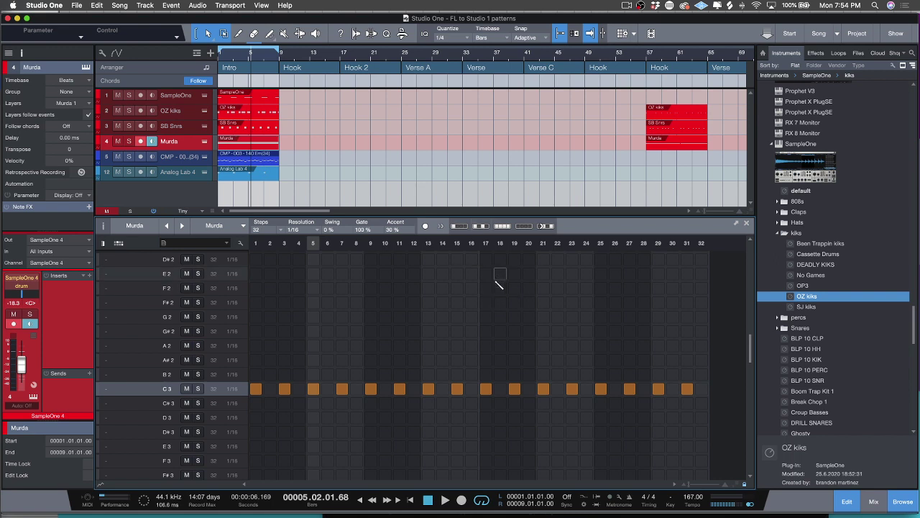
pyautogui.press('space')
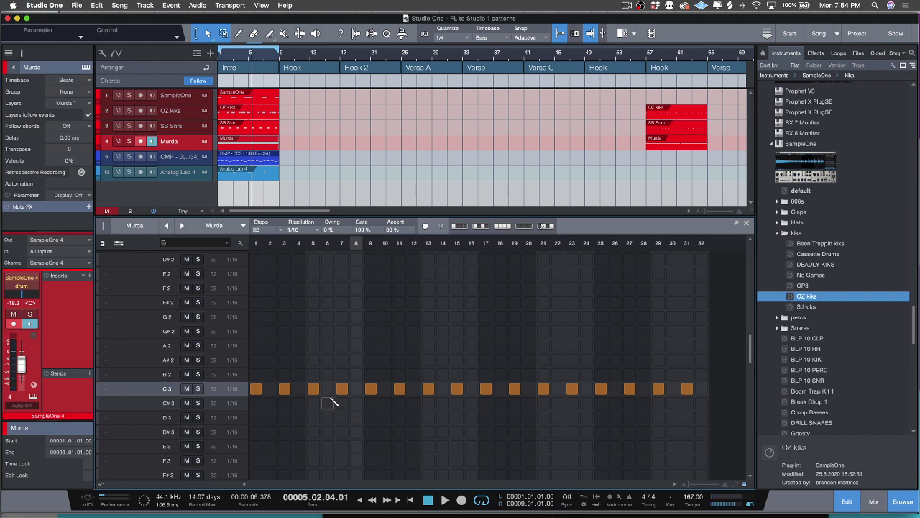
# Set step 5's repeat value to 2 in the parameter lane's Repeat tab and audition the roll
pyautogui.click(100, 485)
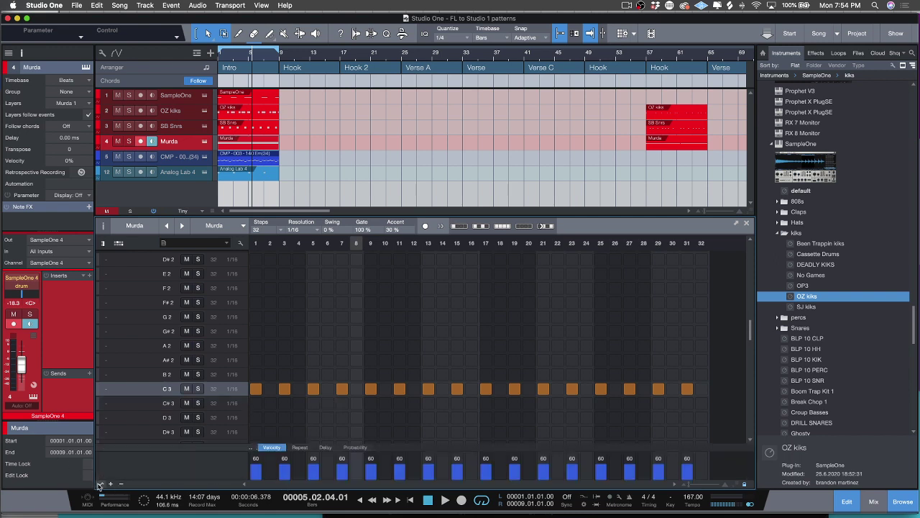
pyautogui.click(299, 447)
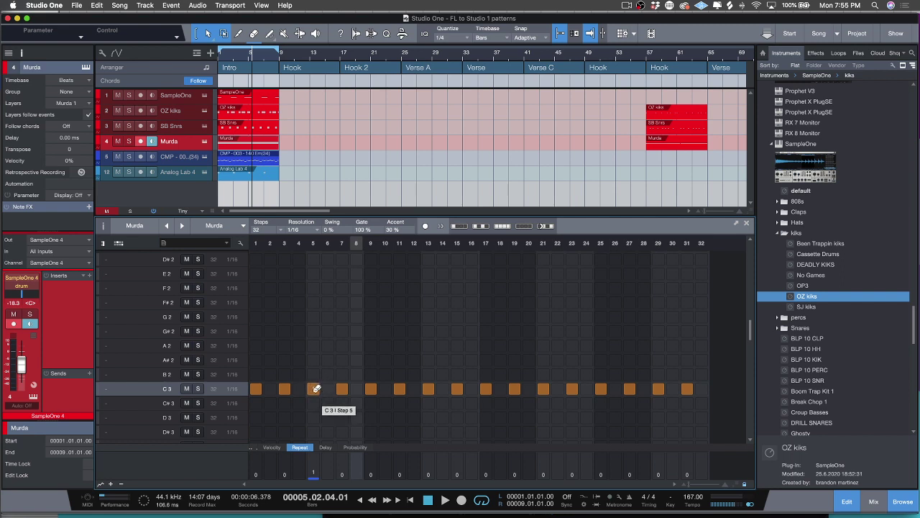
pyautogui.press('space')
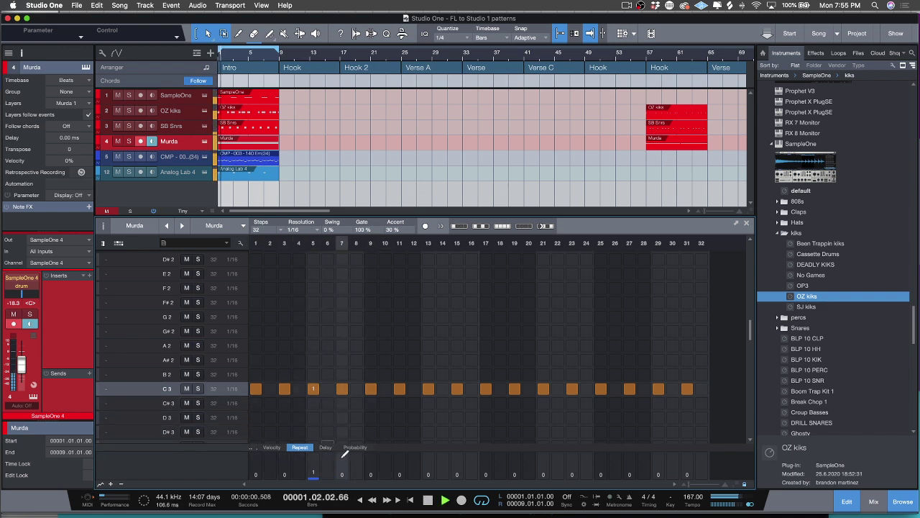
pyautogui.press('space')
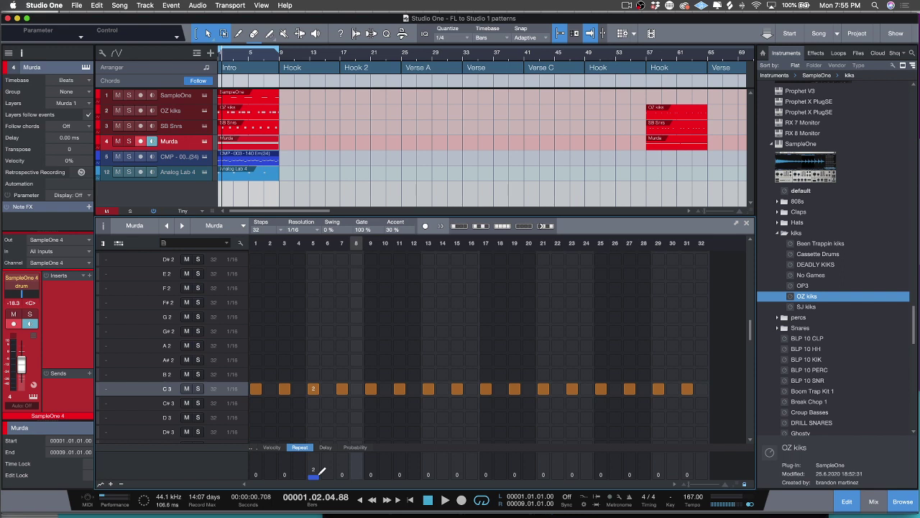
pyautogui.press('space')
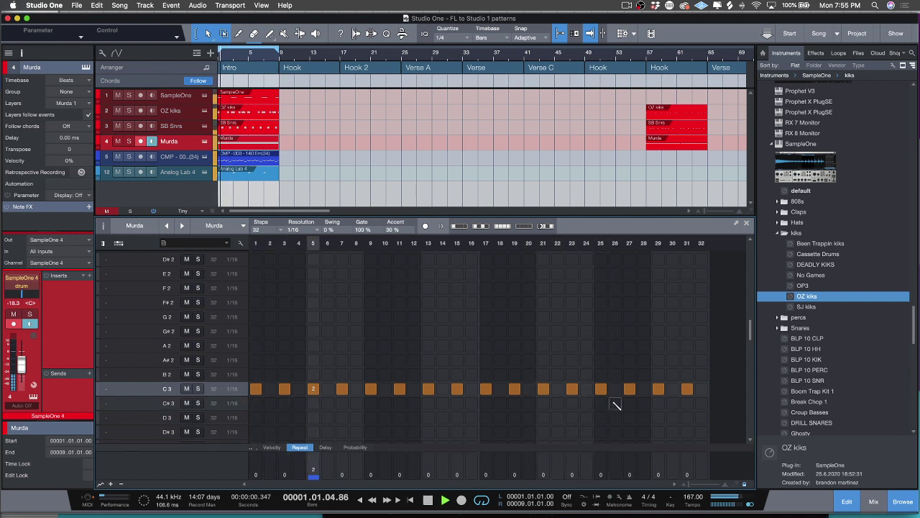
# Add a C3 hit on step 30, make the step 17 kick a 10-hit roll, and play
pyautogui.click(672, 388)
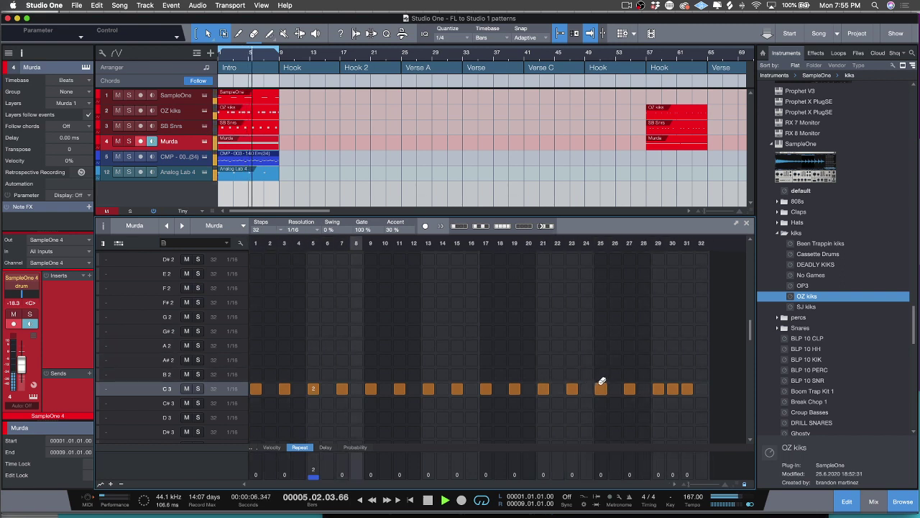
pyautogui.click(486, 389)
pyautogui.click(488, 390)
pyautogui.moveTo(491, 470); pyautogui.dragTo(489, 388)
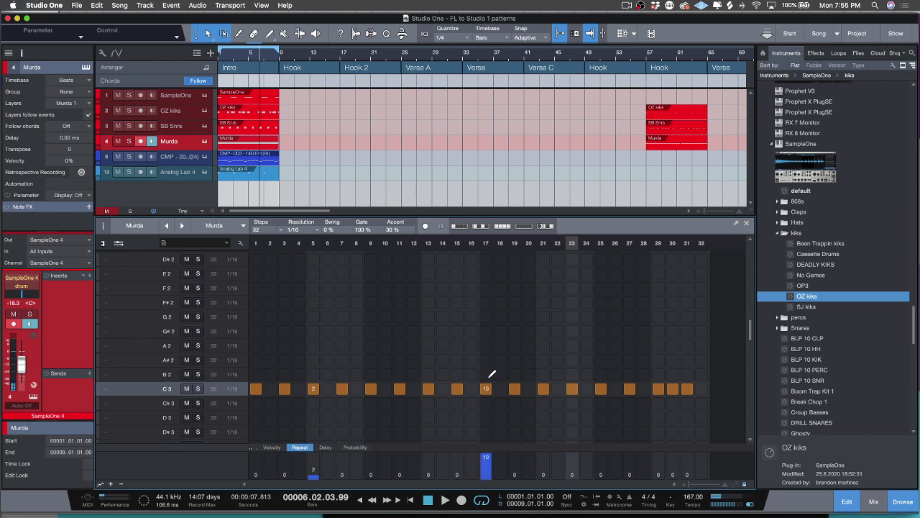
pyautogui.press('space')
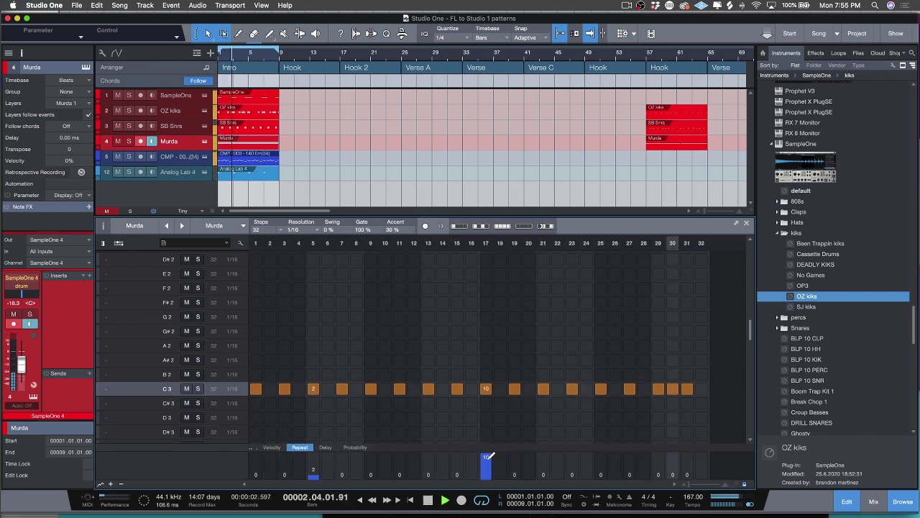
# Cut step 17's roll down to 2 repeats, hold it across step 18, and replay from the start
pyautogui.moveTo(486, 455)
pyautogui.mouseDown()
pyautogui.moveTo(489, 474)
pyautogui.moveTo(494, 465)
pyautogui.mouseUp()
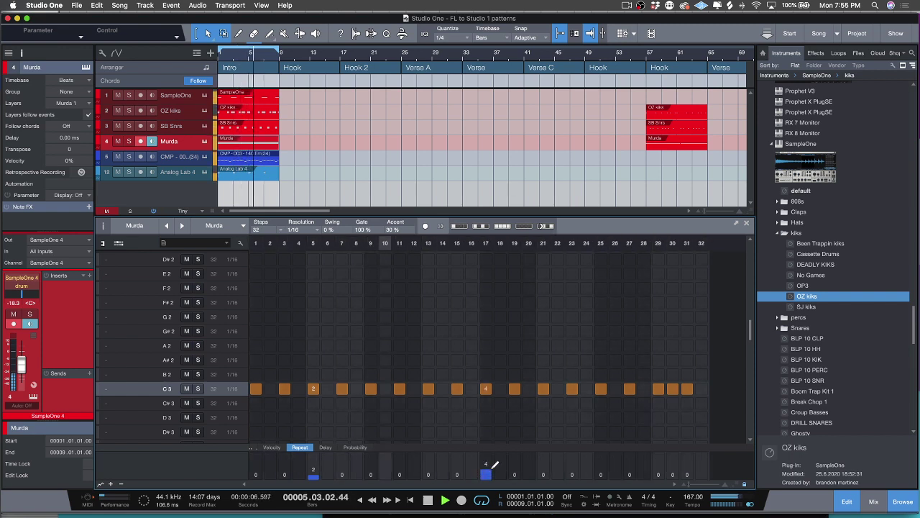
pyautogui.moveTo(495, 465); pyautogui.dragTo(493, 473)
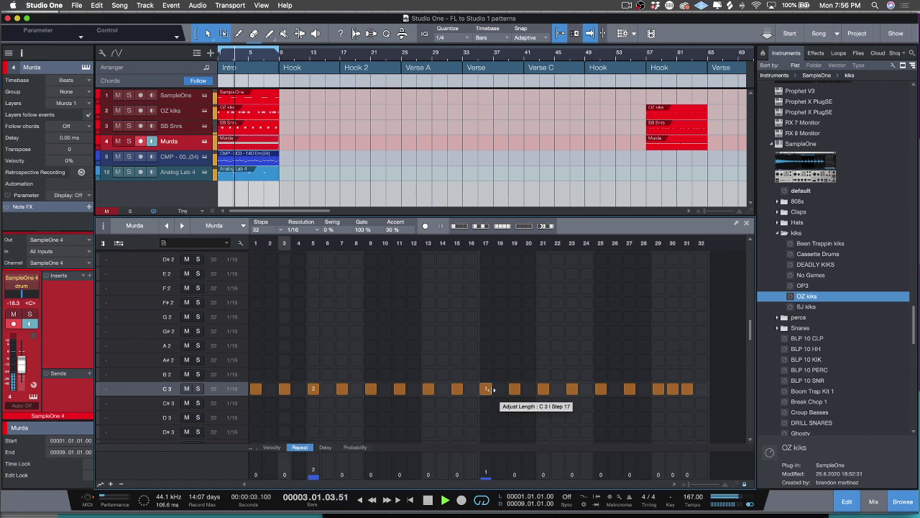
pyautogui.moveTo(494, 386); pyautogui.dragTo(501, 390)
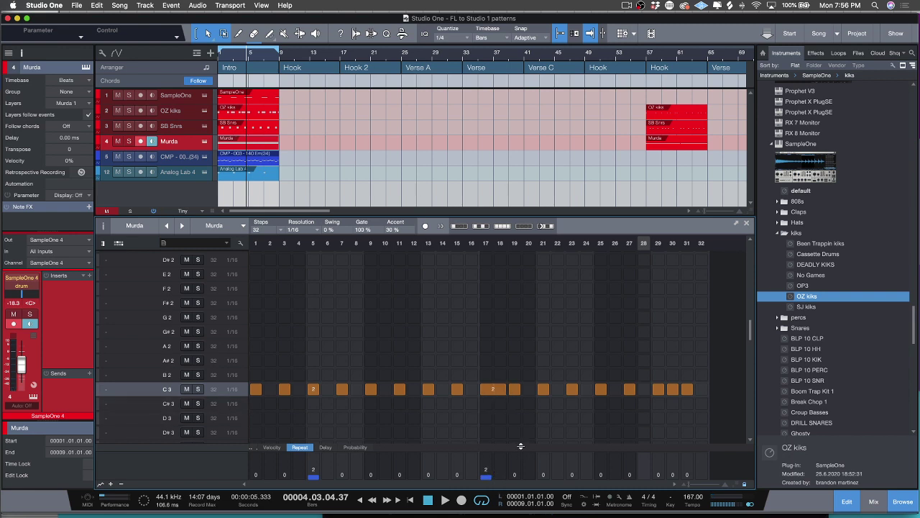
pyautogui.scroll(1, 504, 410)
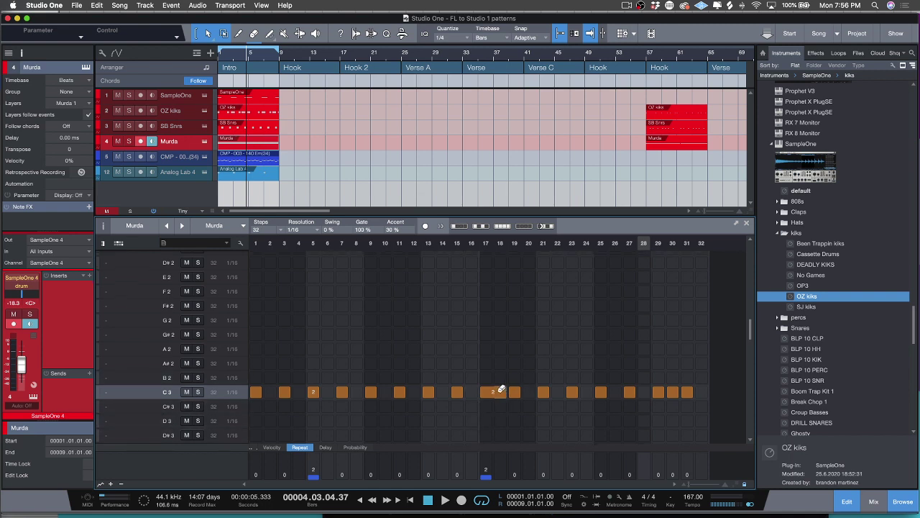
pyautogui.press('Home')
pyautogui.press('space')
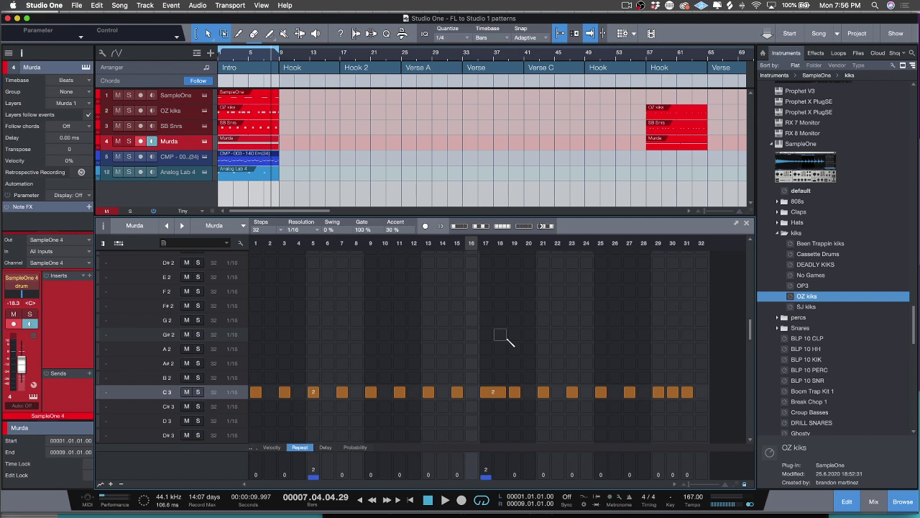
# In the Velocity lane, lower the off-beat kicks: step 3 to 44, step 11 to 42, step 27 to 44
pyautogui.rightClick(252, 145)
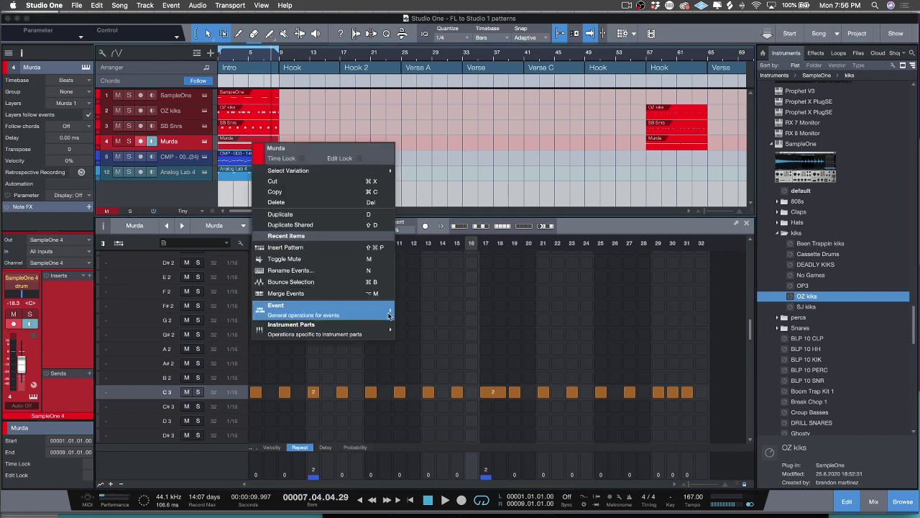
pyautogui.moveTo(388, 314)
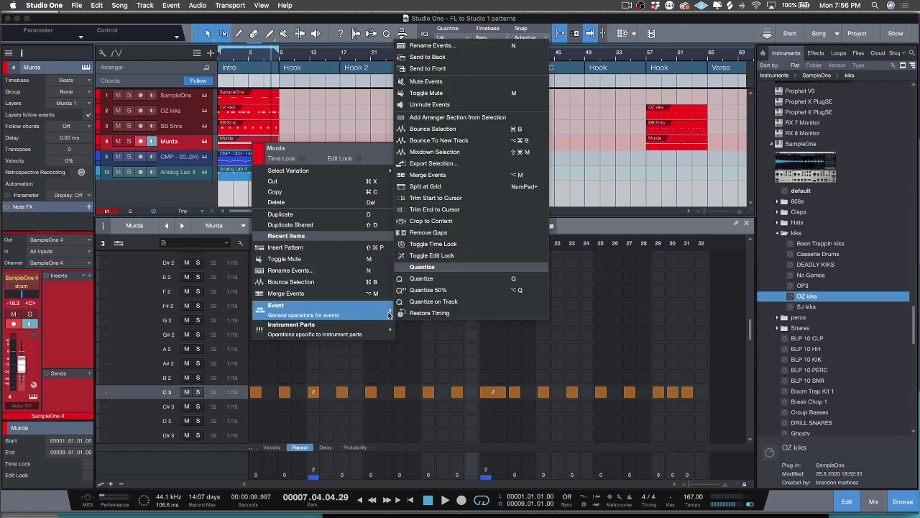
pyautogui.click(271, 449)
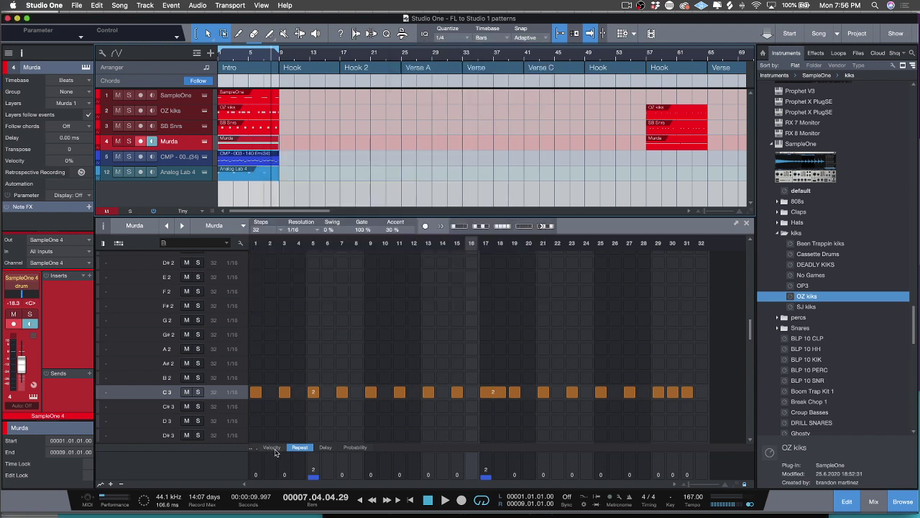
pyautogui.click(273, 449)
pyautogui.click(289, 464)
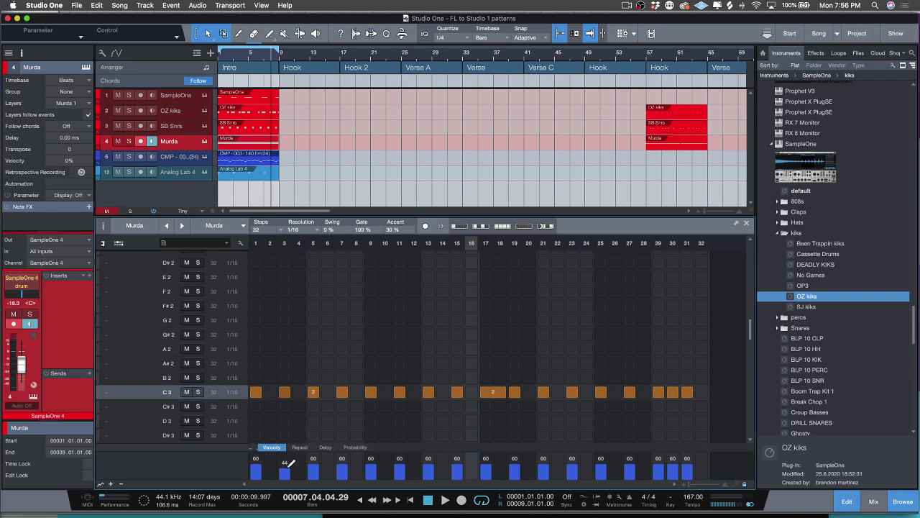
pyautogui.click(402, 467)
pyautogui.click(631, 466)
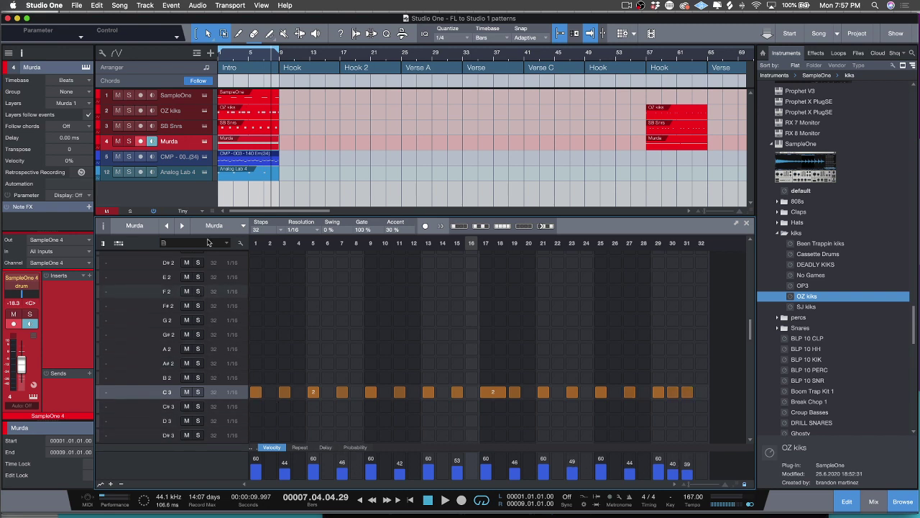
# Scroll down to the lower note rows and remove the C3 kick at step 17
pyautogui.rightClick(255, 144)
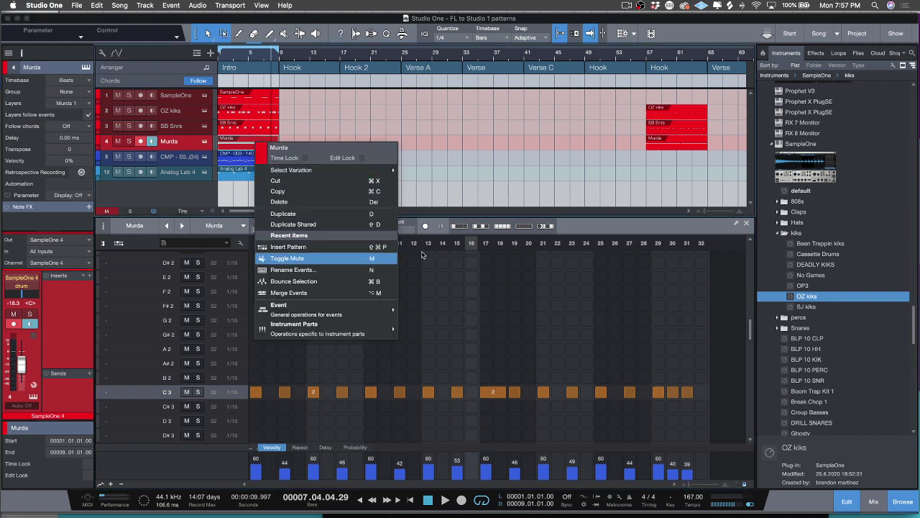
pyautogui.click(480, 230)
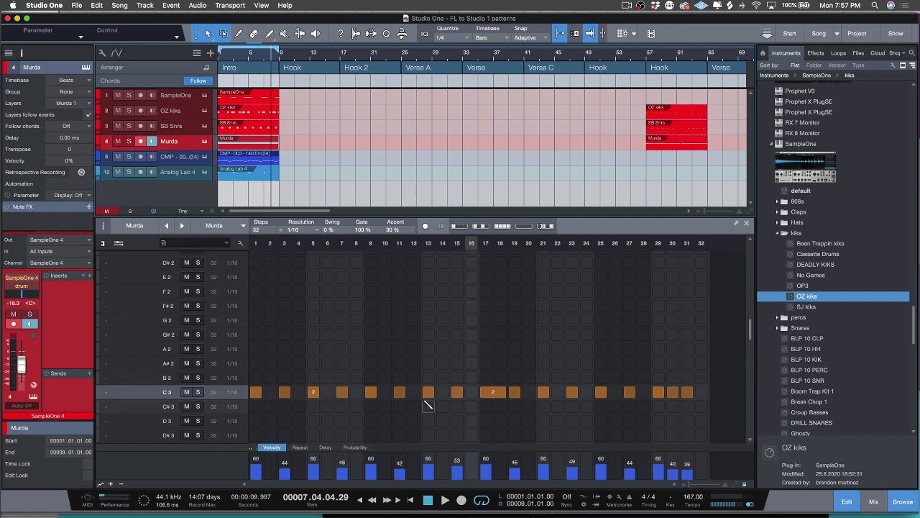
pyautogui.scroll(-4, 148, 392)
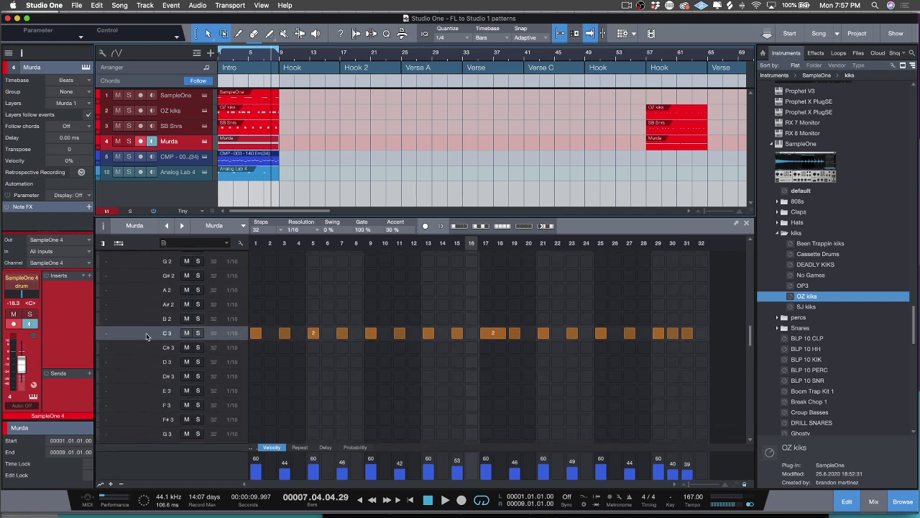
pyautogui.click(143, 373)
pyautogui.click(142, 432)
pyautogui.scroll(-3, 144, 373)
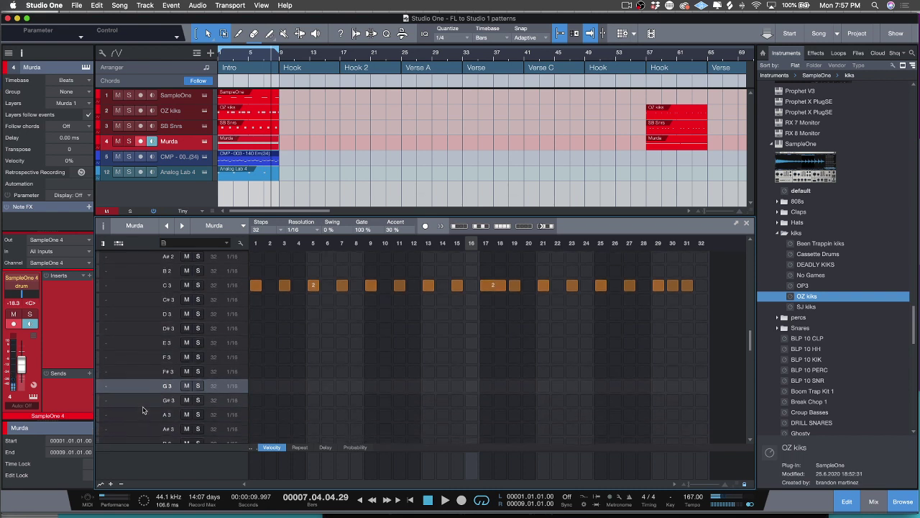
pyautogui.click(492, 285)
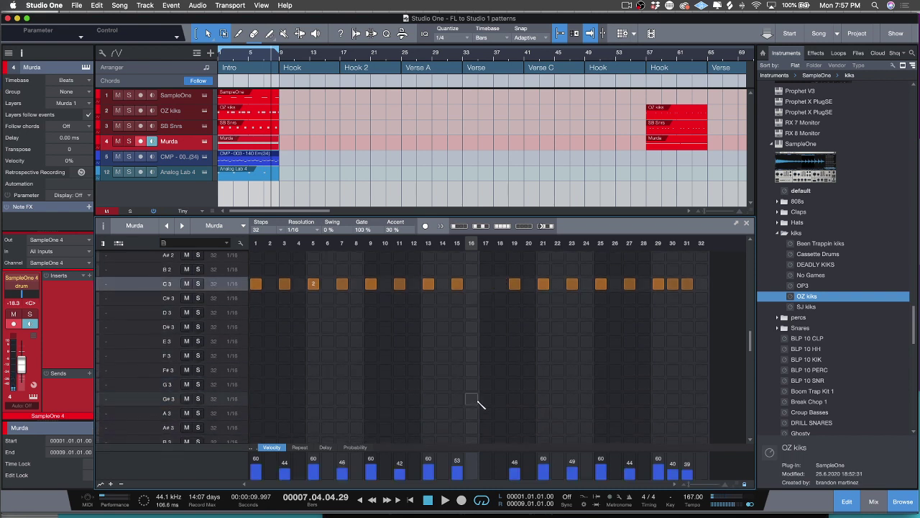
# Draw an A3 note at step 17 held across step 18
pyautogui.moveTo(485, 414); pyautogui.dragTo(500, 416)
pyautogui.click(503, 415)
pyautogui.click(496, 415)
pyautogui.click(496, 415)
pyautogui.moveTo(496, 414); pyautogui.dragTo(504, 415)
# Make the A3 note a six-hit roll and audition it, then delete it and restore the C3 step 17 kick
pyautogui.click(299, 447)
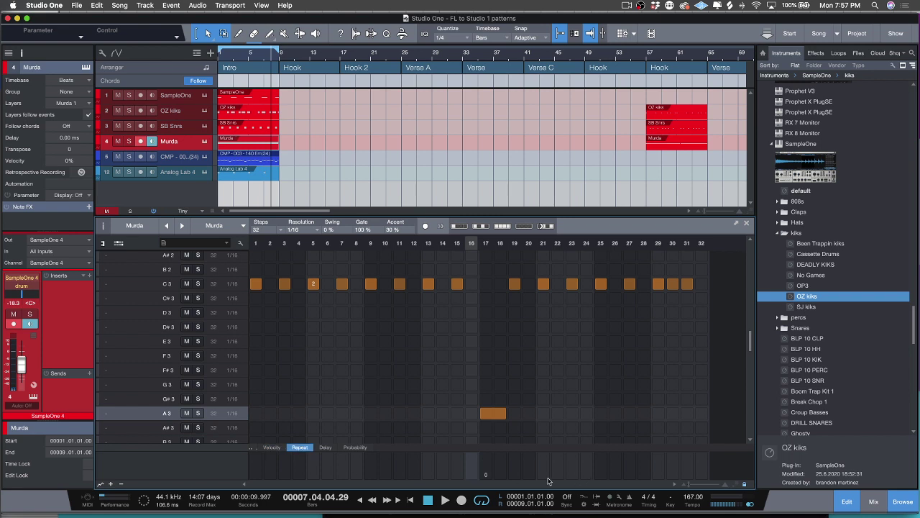
pyautogui.moveTo(488, 473); pyautogui.dragTo(492, 460)
pyautogui.press('space')
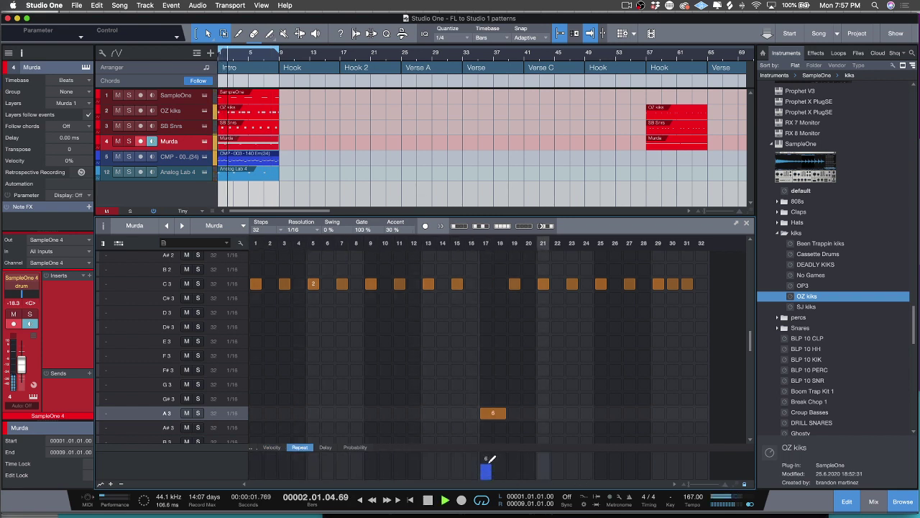
pyautogui.press('space')
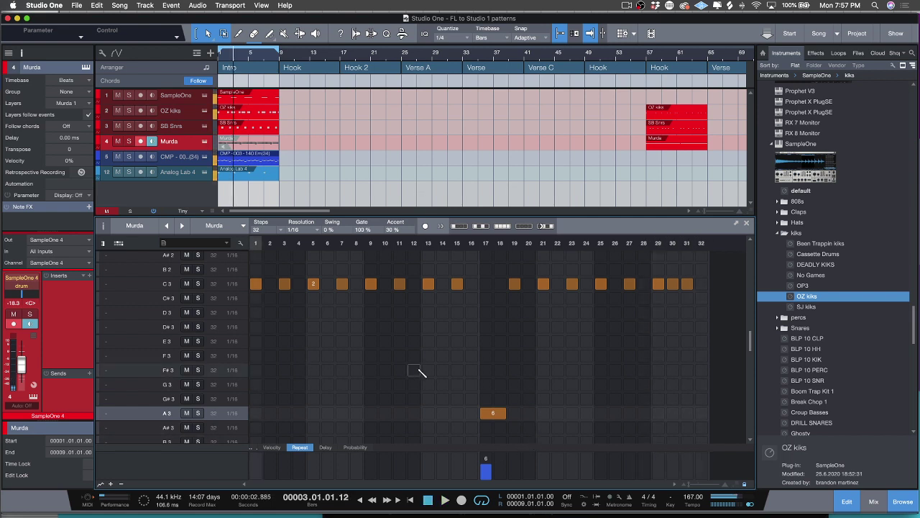
pyautogui.click(493, 412)
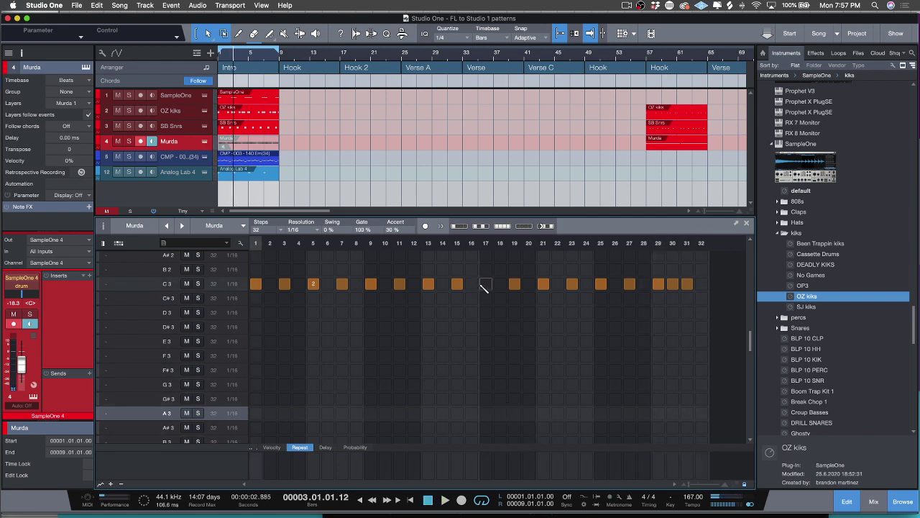
pyautogui.click(484, 284)
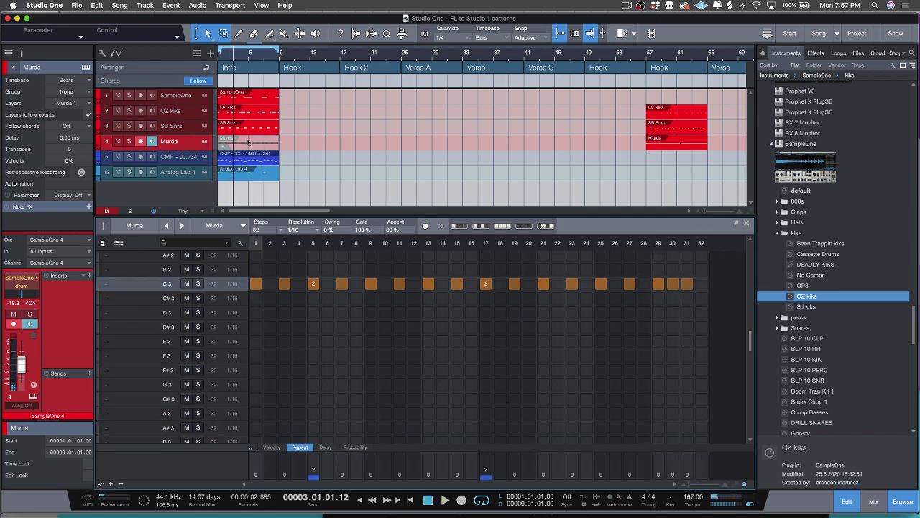
# Convert the Murda pattern with Instrument Parts > Convert Pattern to Part and view its notes in the piano roll
pyautogui.rightClick(251, 144)
pyautogui.click(240, 148)
pyautogui.rightClick(242, 146)
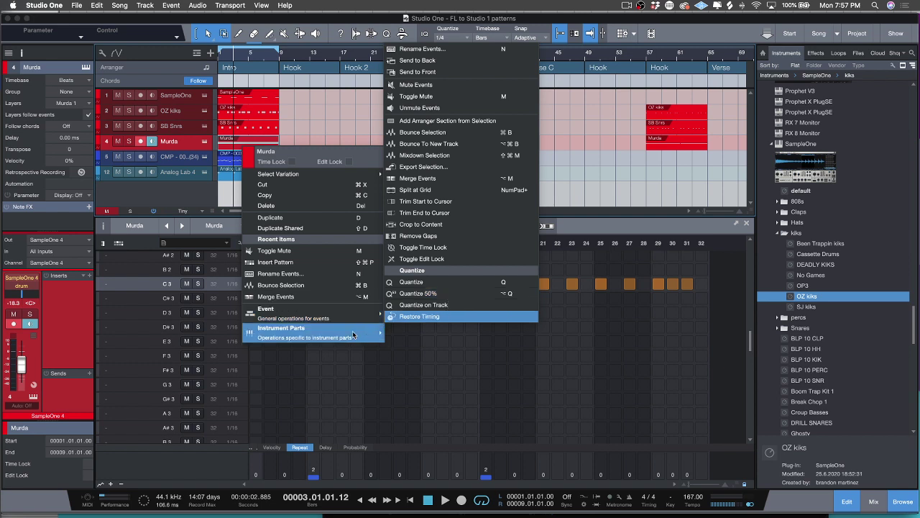
pyautogui.moveTo(354, 333)
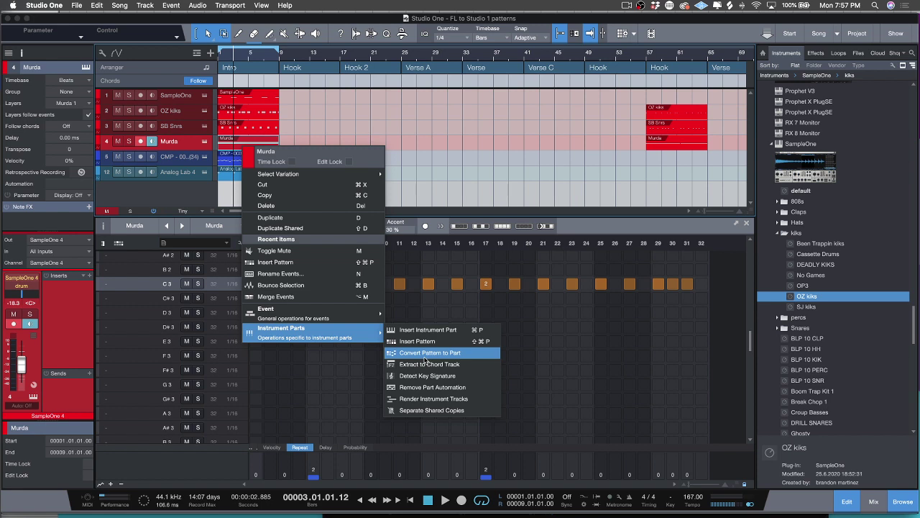
pyautogui.click(424, 354)
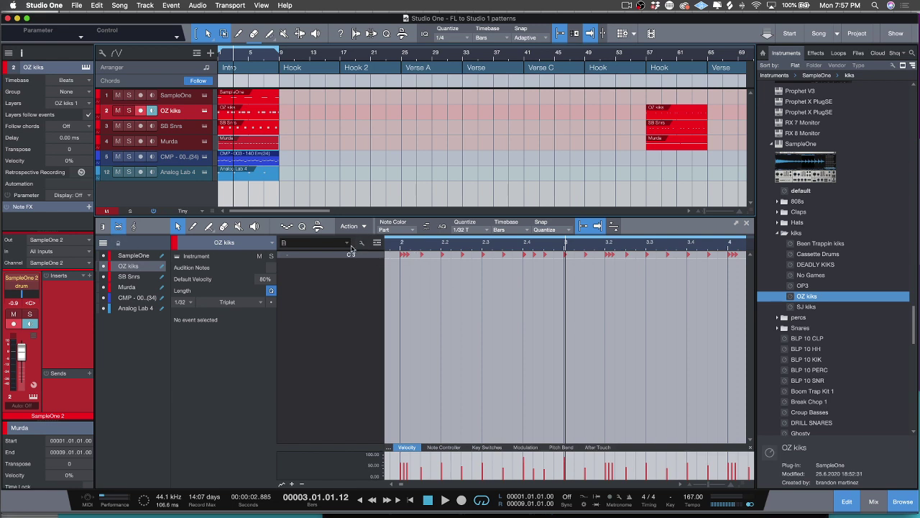
pyautogui.click(104, 229)
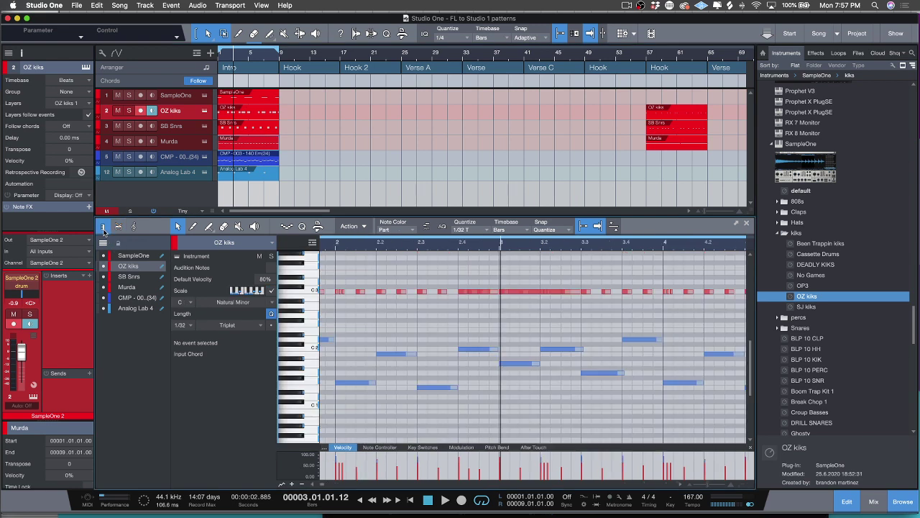